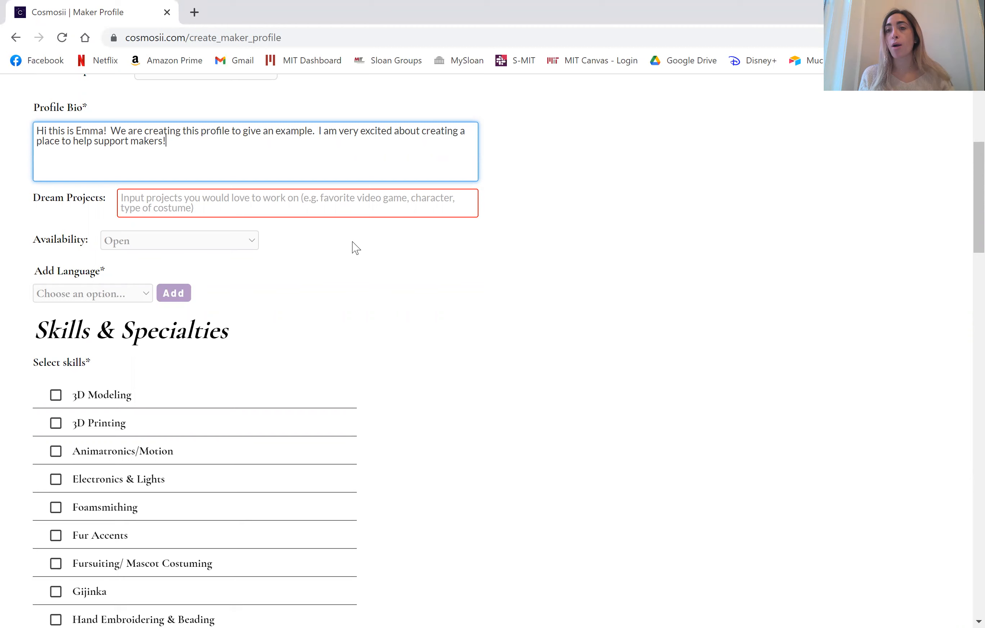
- Fill in the dream projects with "Elder Scrolls Games"
click(178, 208)
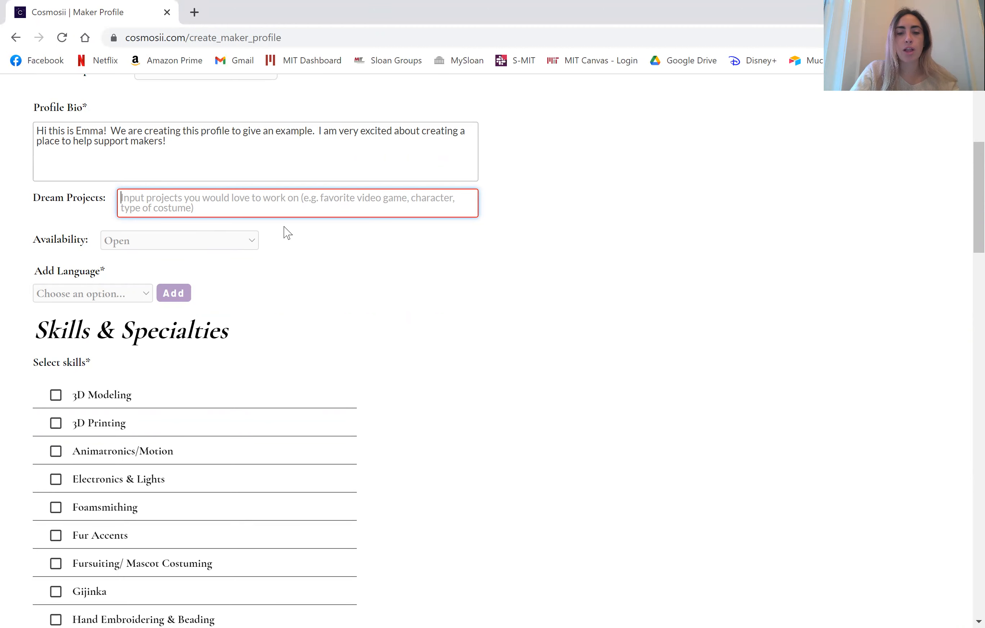
text(Elder Sc)
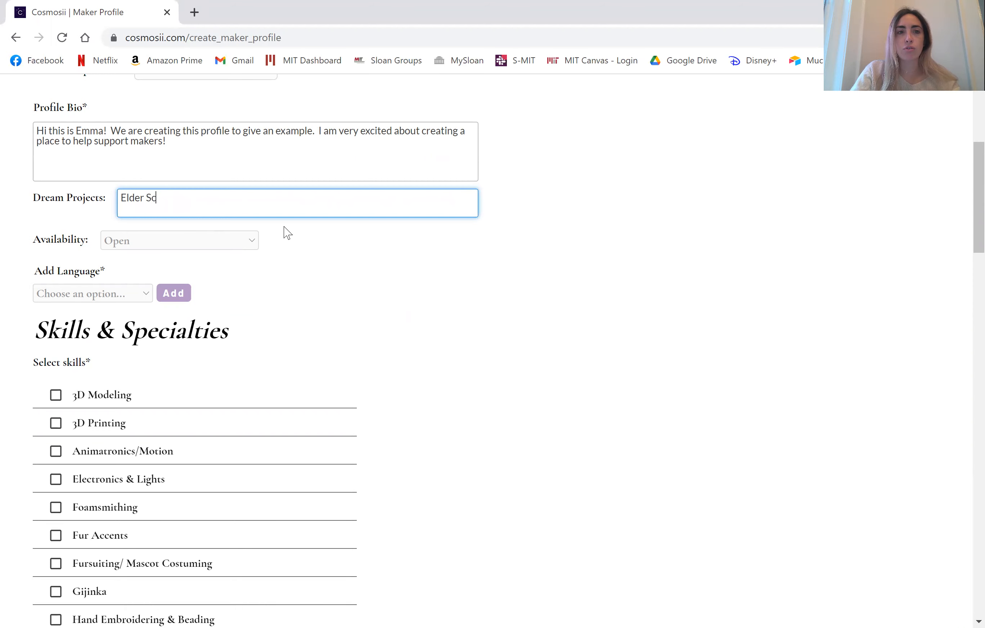
text(rolls Games)
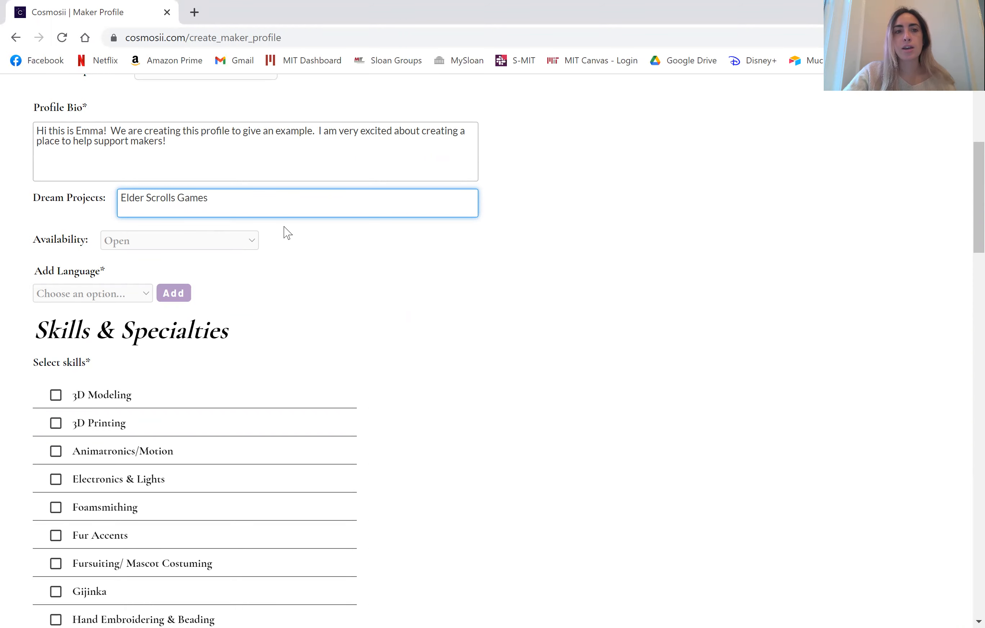
click(293, 275)
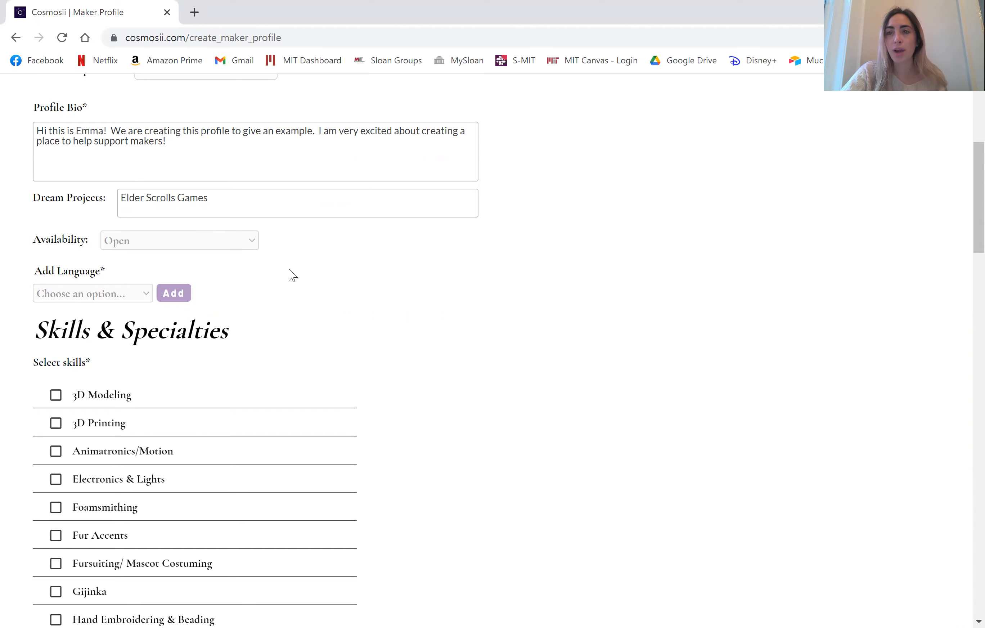
- Check the available choices for the maker's availability and leave it at Open
scroll(132, 255, down, 1)
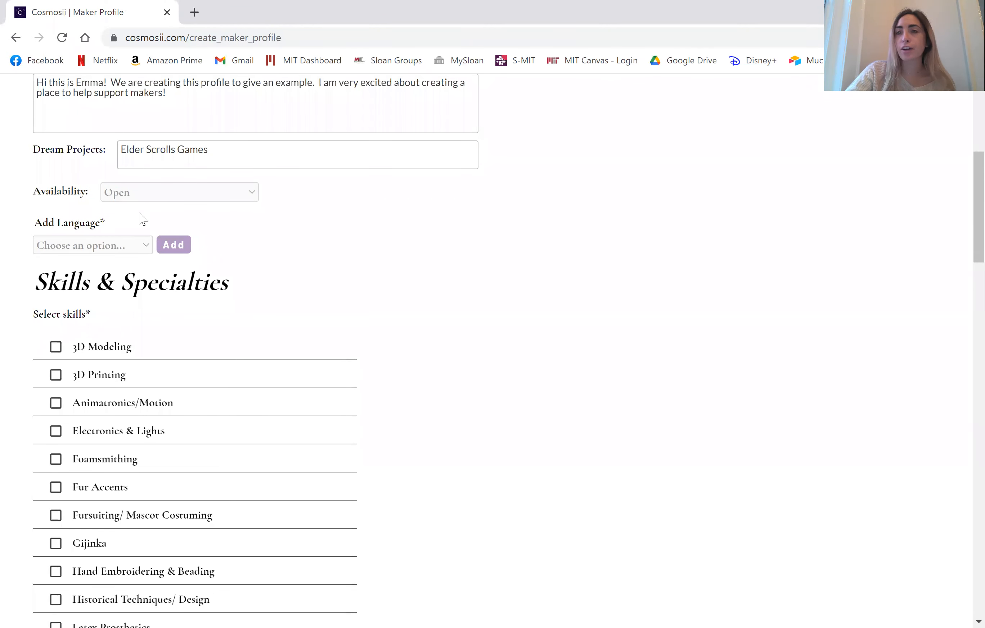
scroll(141, 217, up, 1)
click(185, 225)
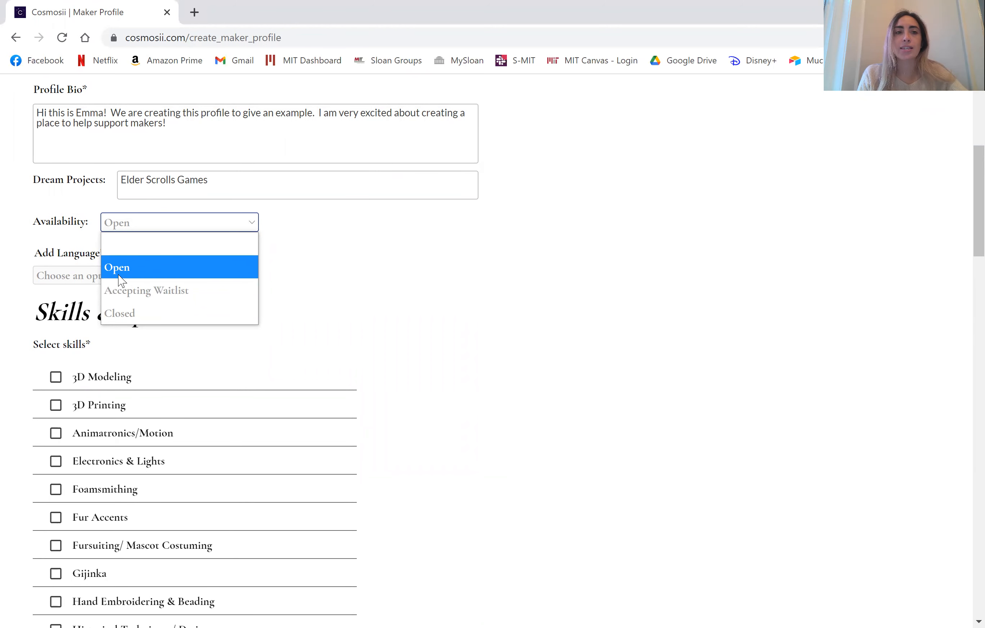
click(384, 269)
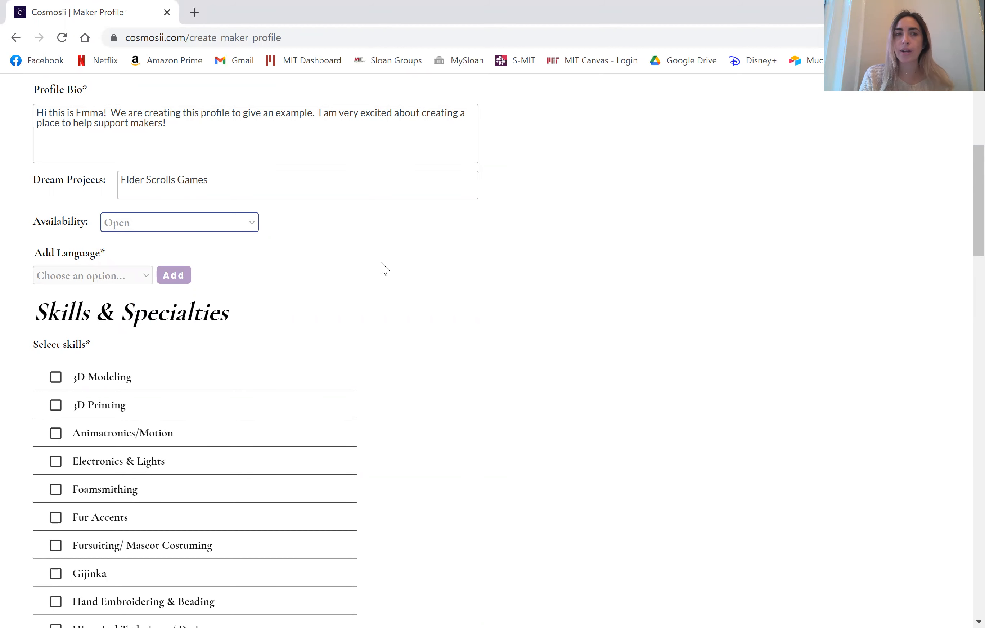
- Add English to the profile's languages
scroll(218, 264, down, 2)
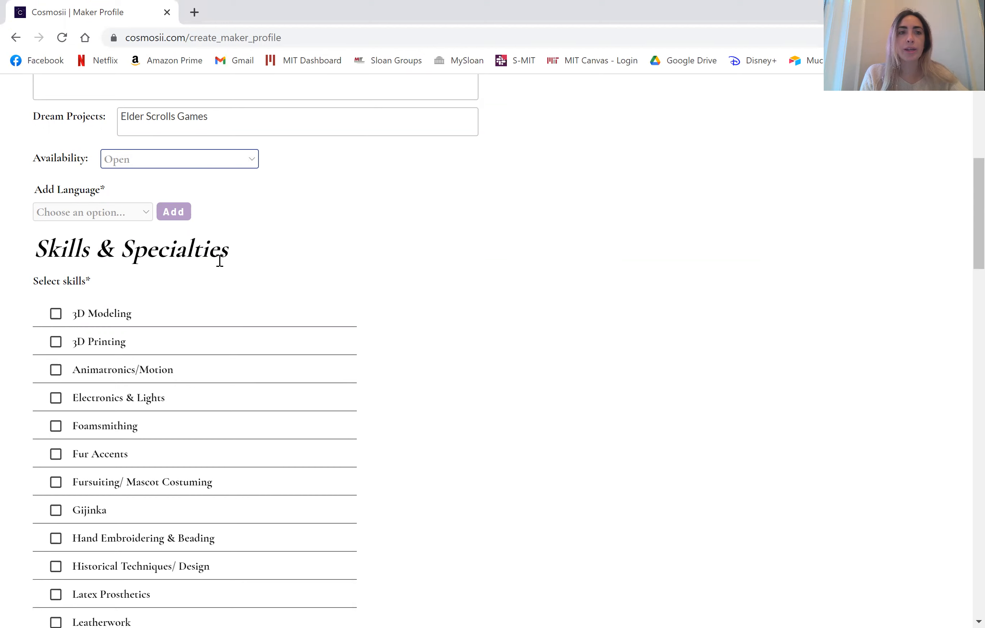
click(141, 213)
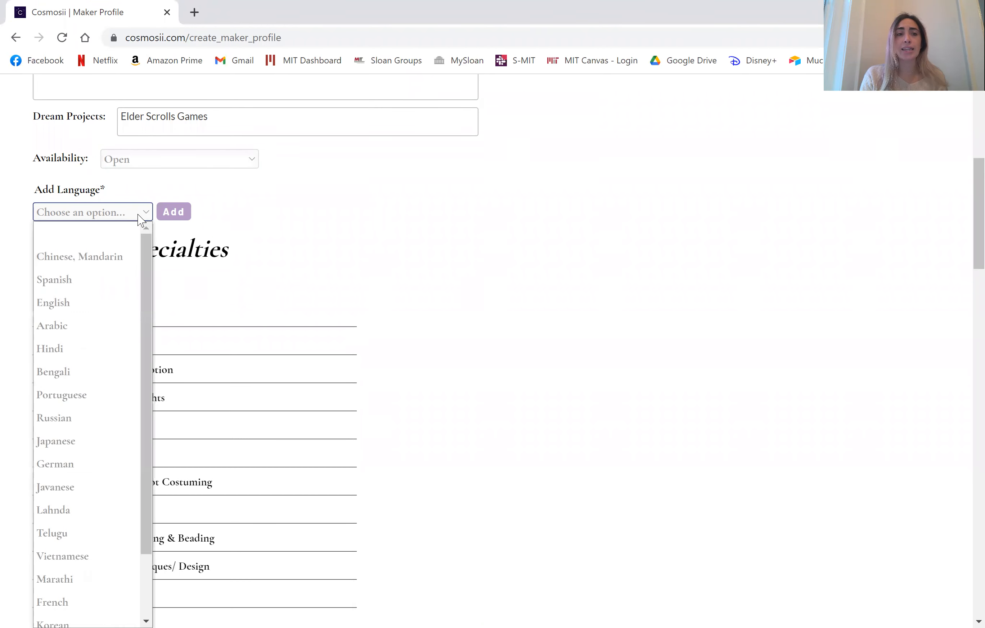
click(93, 302)
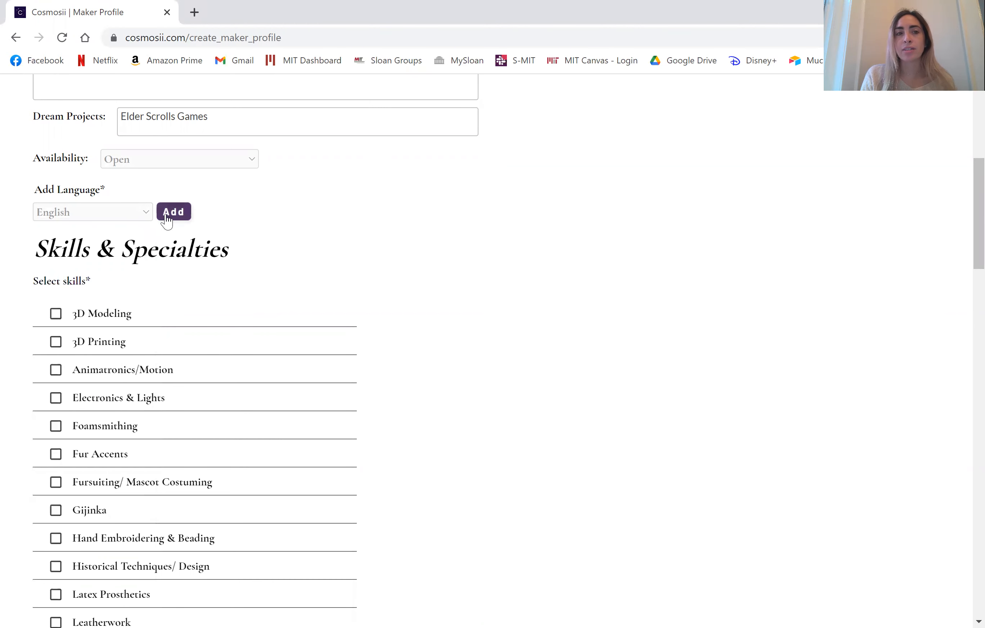
click(147, 215)
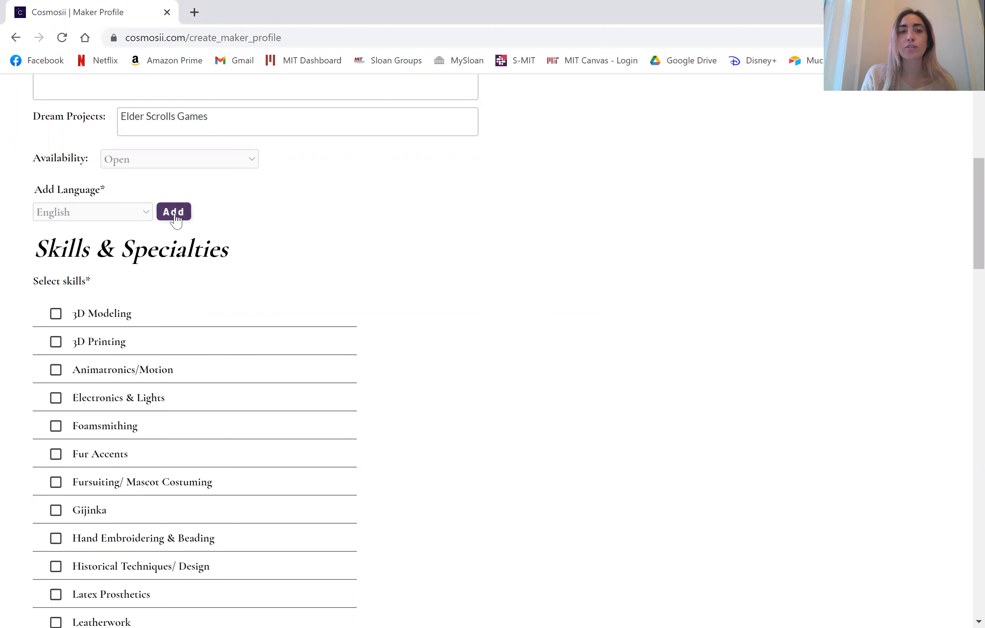
click(174, 213)
- Add French and Korean to the profile's languages
click(147, 215)
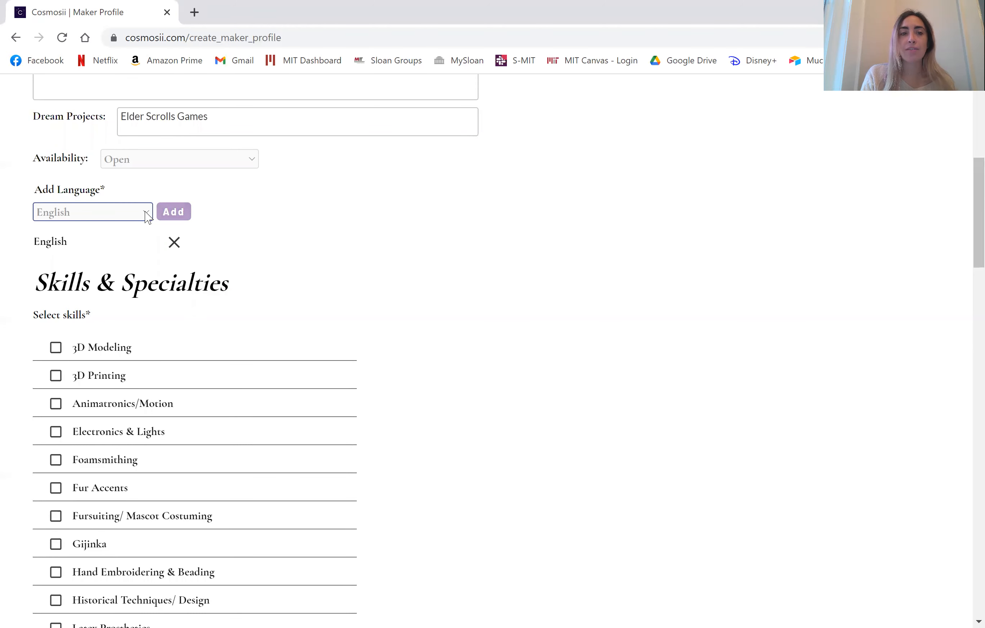
click(145, 213)
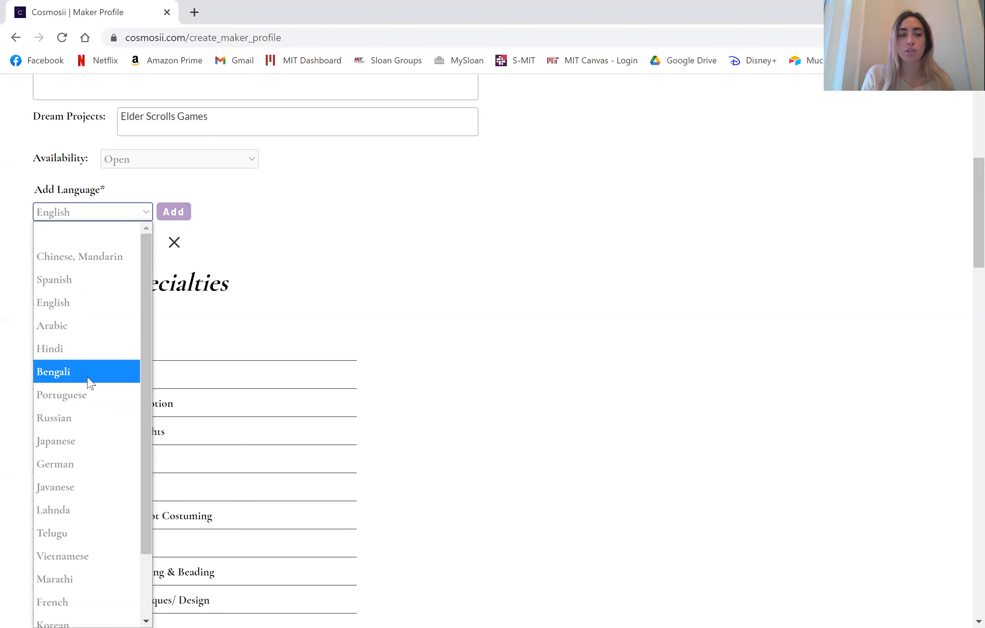
scroll(91, 383, down, 2)
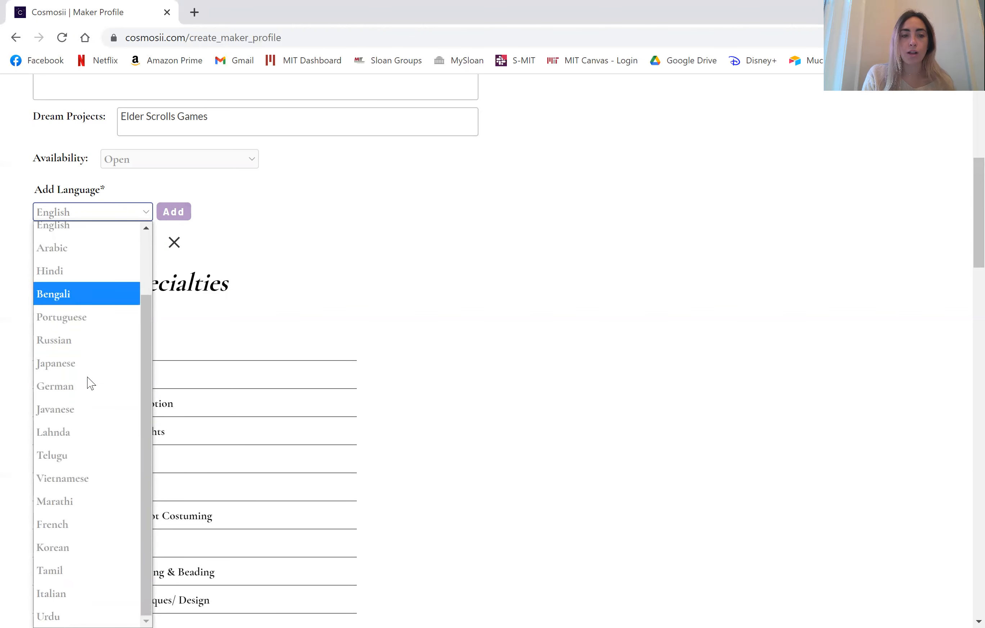
click(85, 525)
click(166, 218)
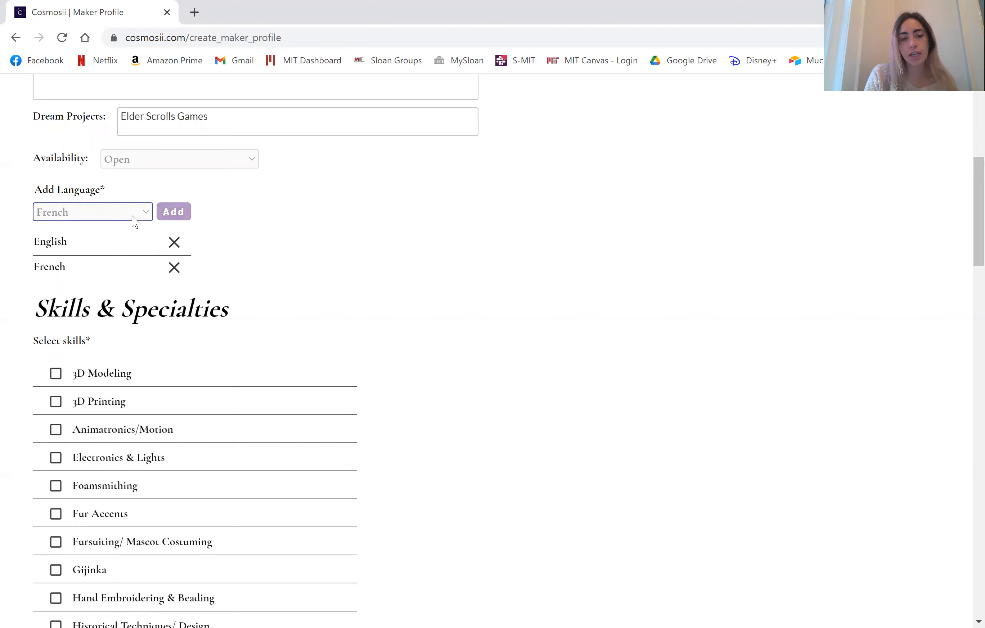
click(133, 217)
click(66, 554)
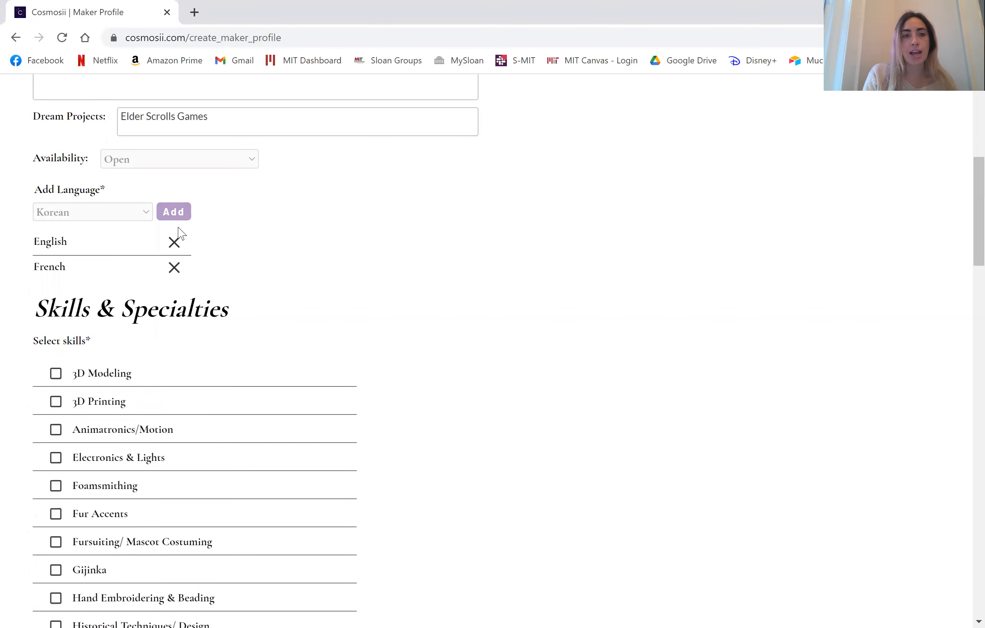
click(175, 215)
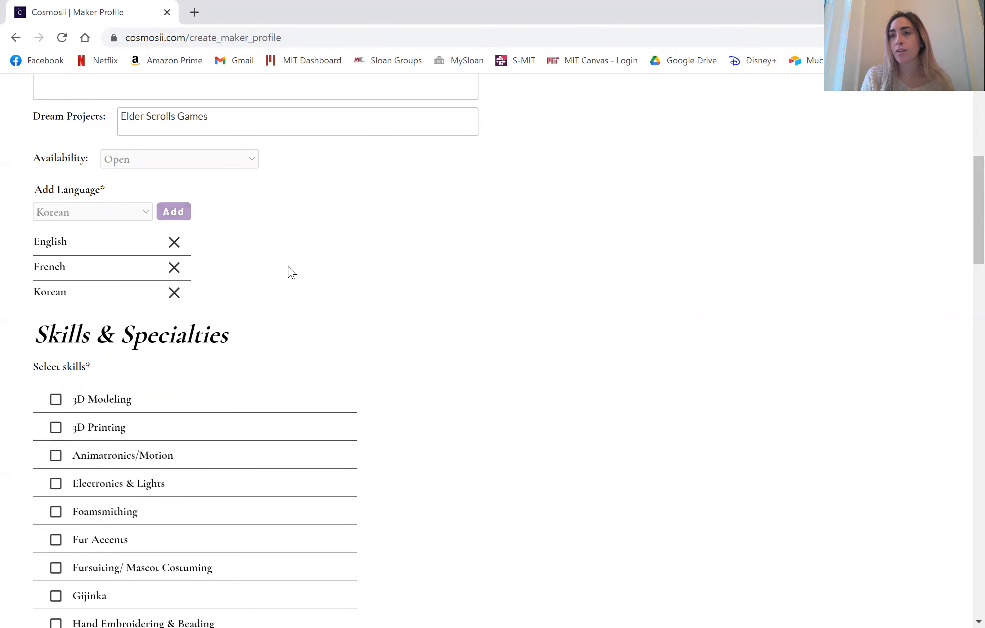
- Select the skills Electronics & Lights, Leatherwork and Original Design
scroll(291, 272, down, 5)
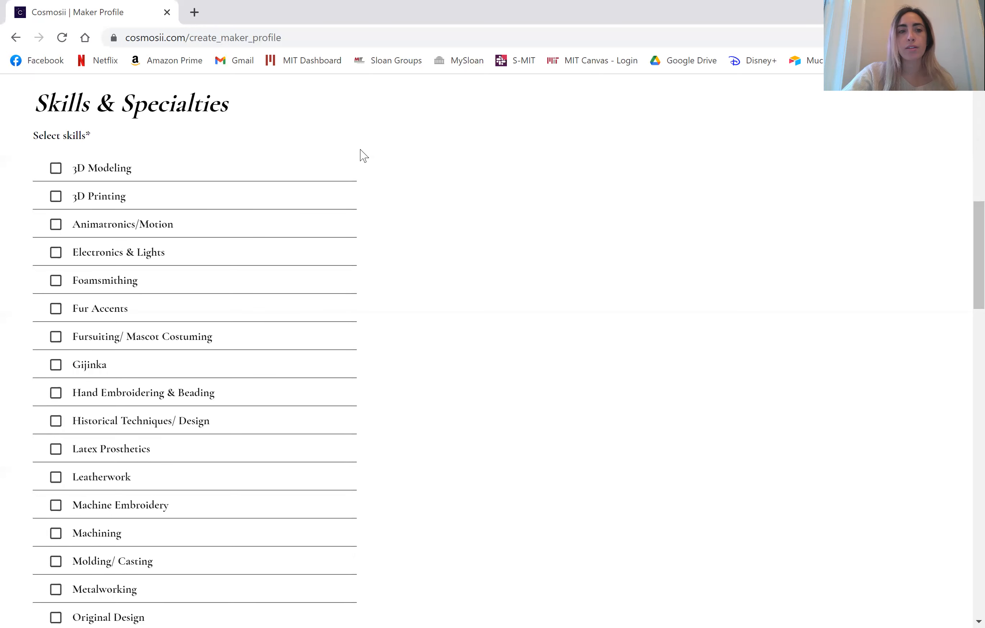
scroll(361, 150, down, 1)
scroll(363, 156, down, 1)
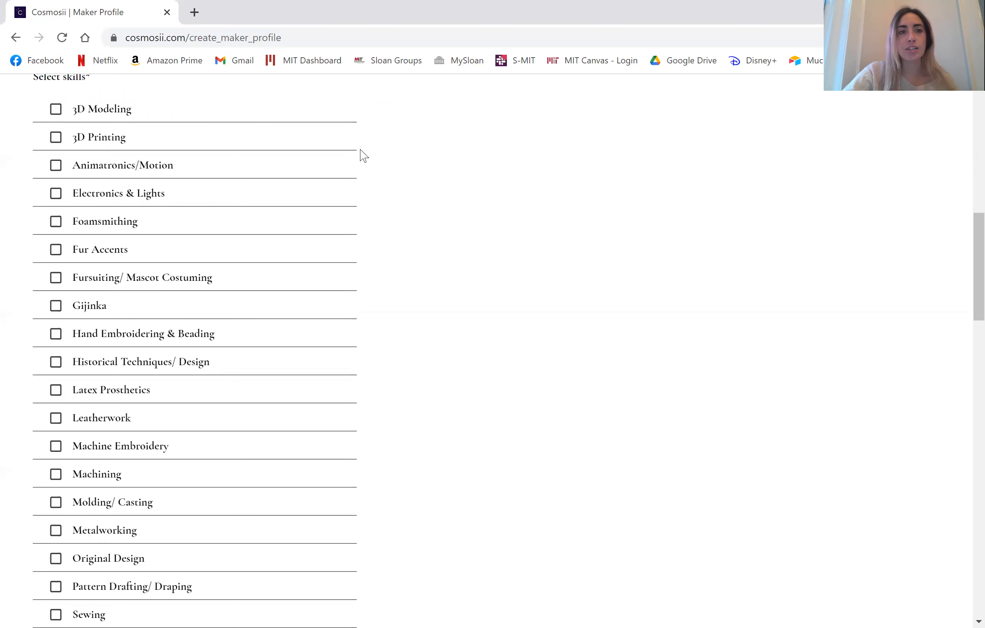
scroll(363, 155, down, 1)
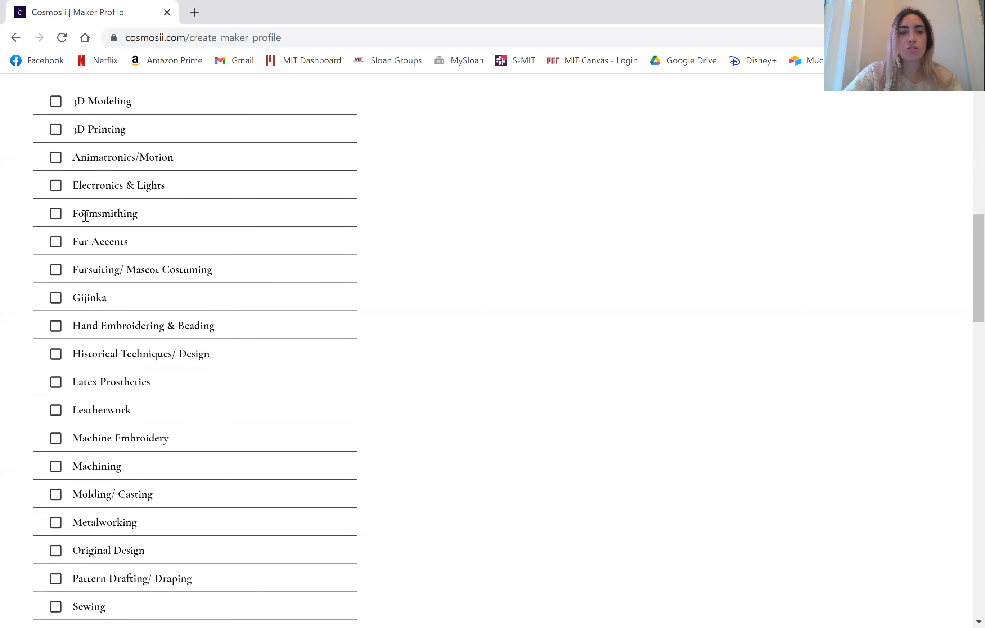
click(56, 185)
scroll(163, 328, down, 1)
scroll(164, 329, down, 3)
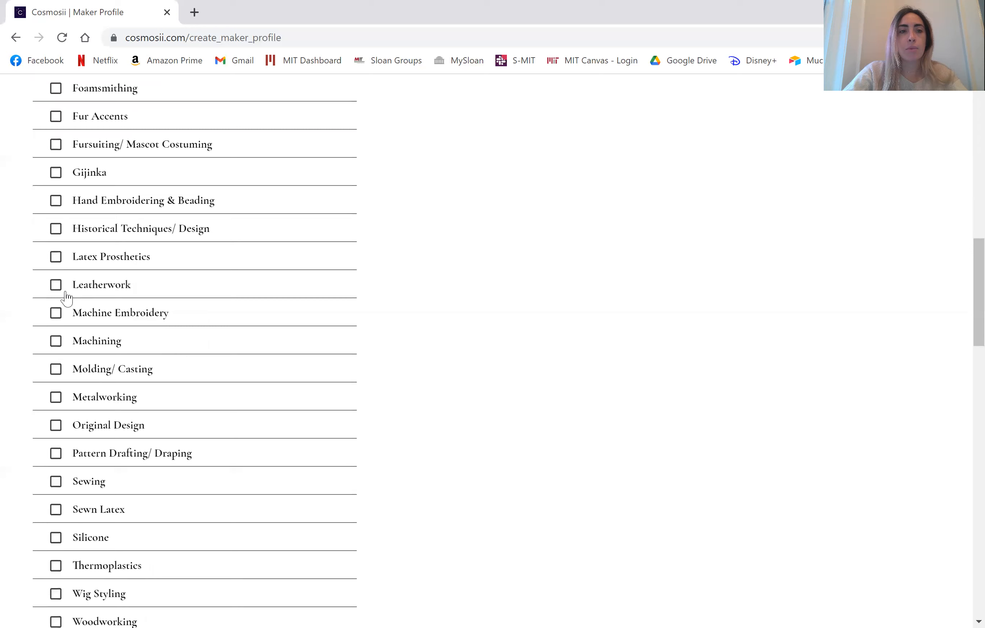
click(56, 289)
scroll(124, 335, down, 3)
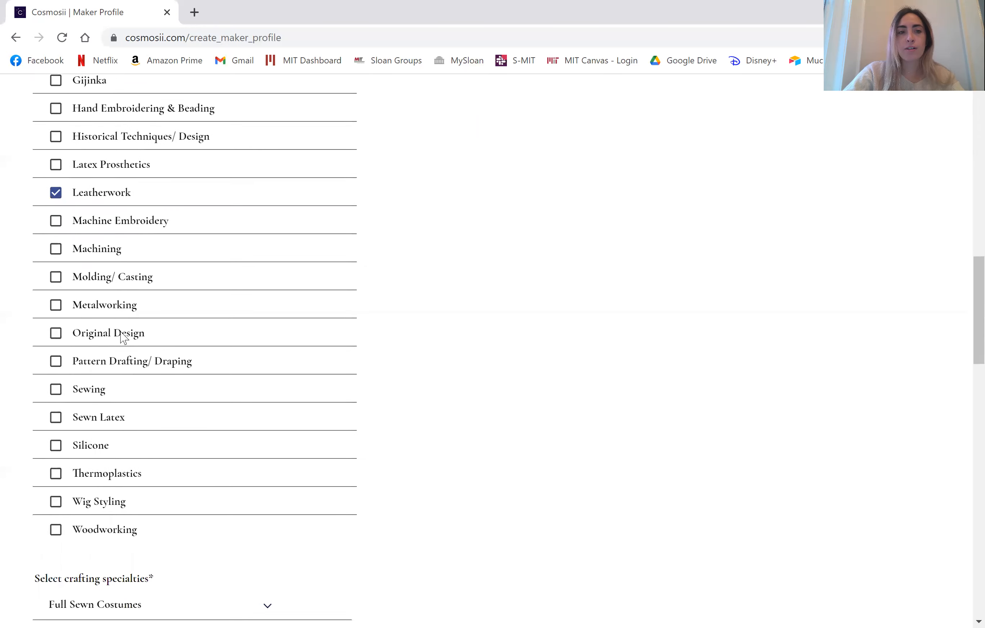
click(55, 325)
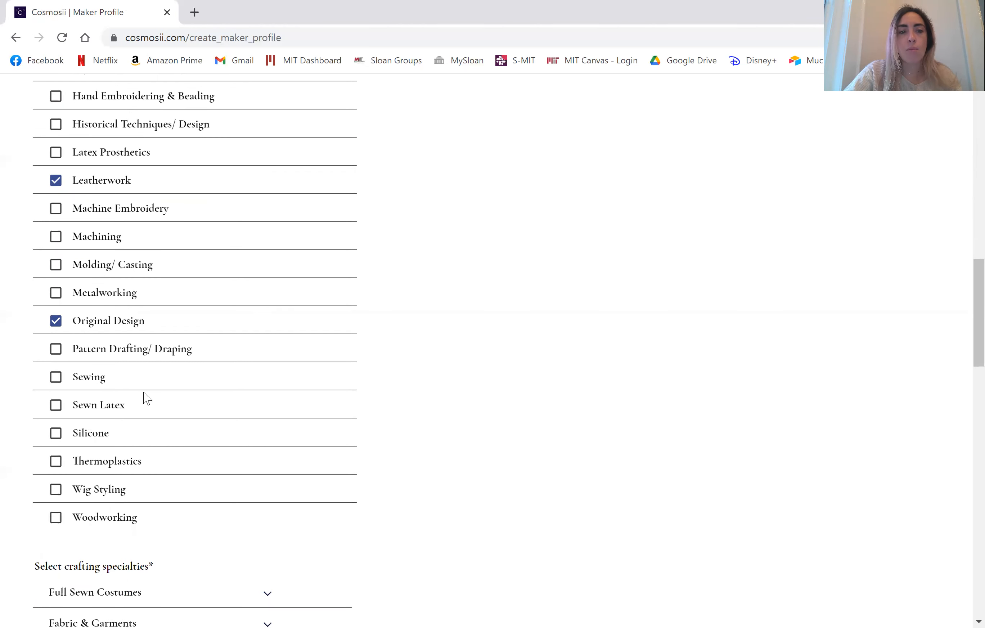
scroll(145, 397, up, 3)
scroll(147, 398, up, 3)
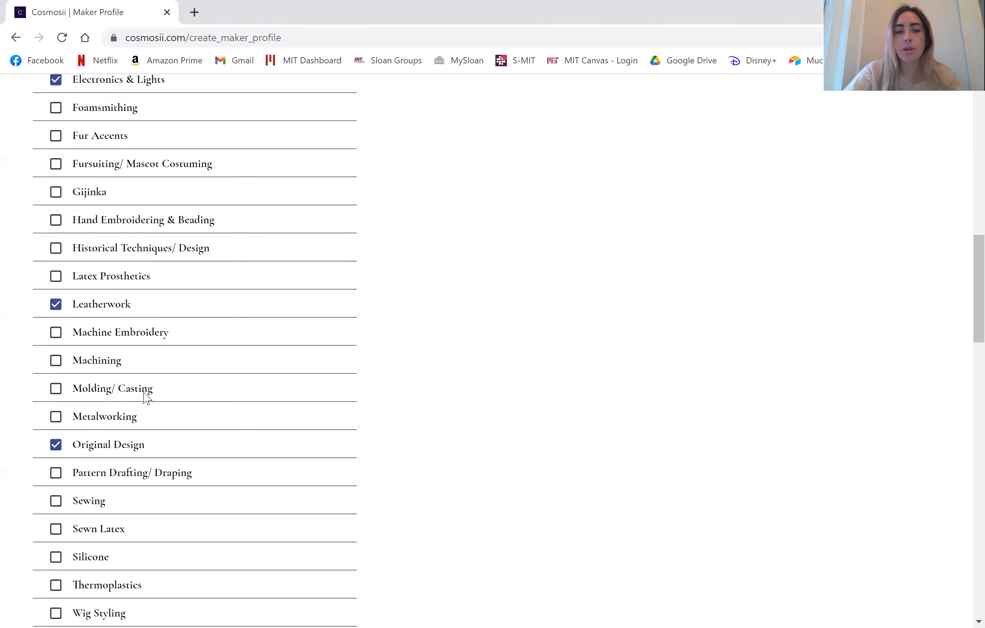
- Select Body Armor in the Armor category of the crafting specialties
scroll(171, 480, down, 5)
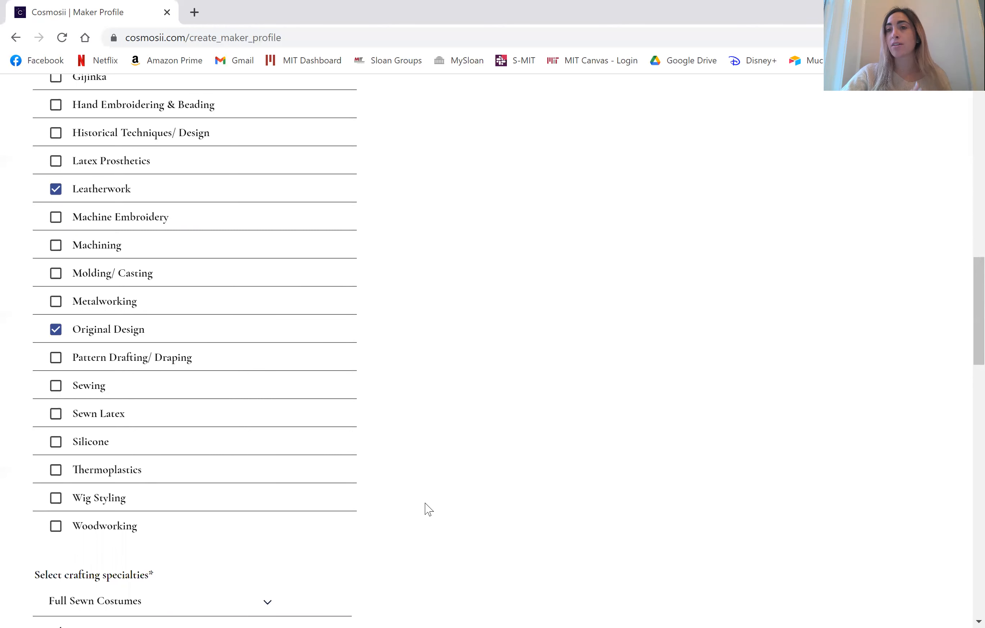
scroll(389, 505, down, 5)
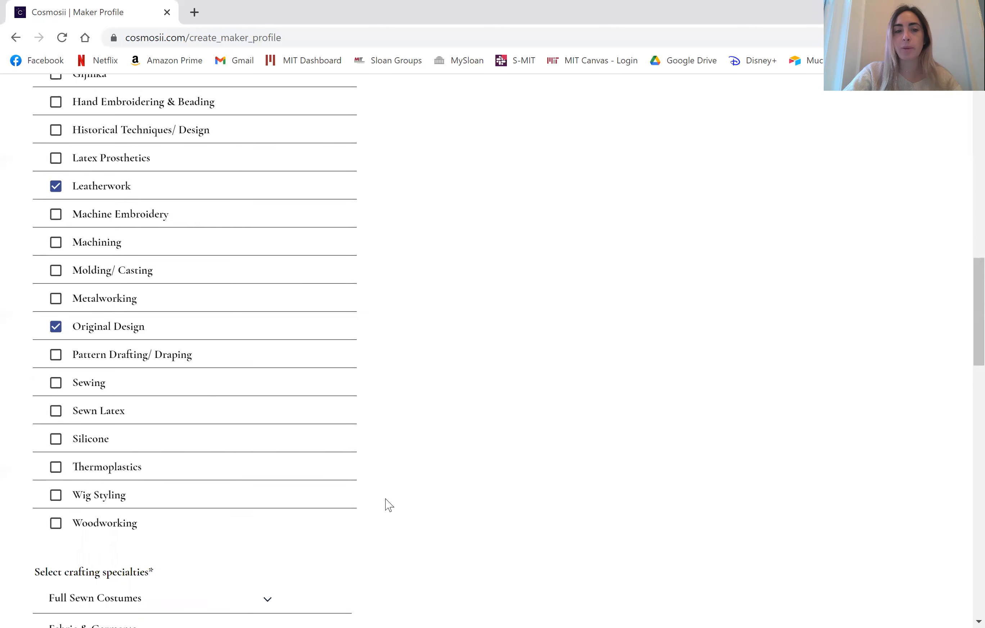
scroll(389, 505, down, 3)
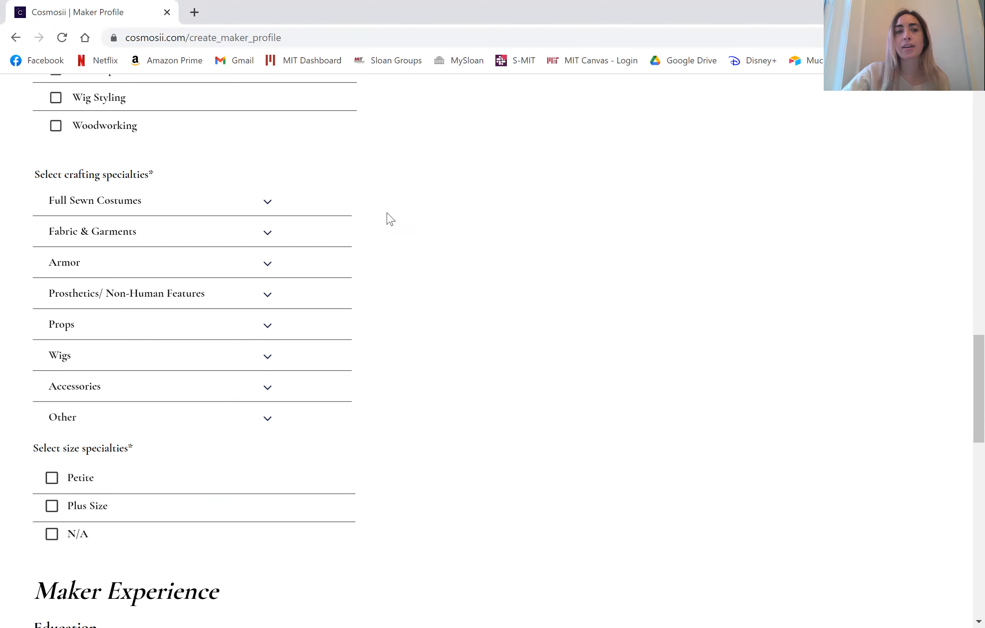
scroll(337, 253, down, 1)
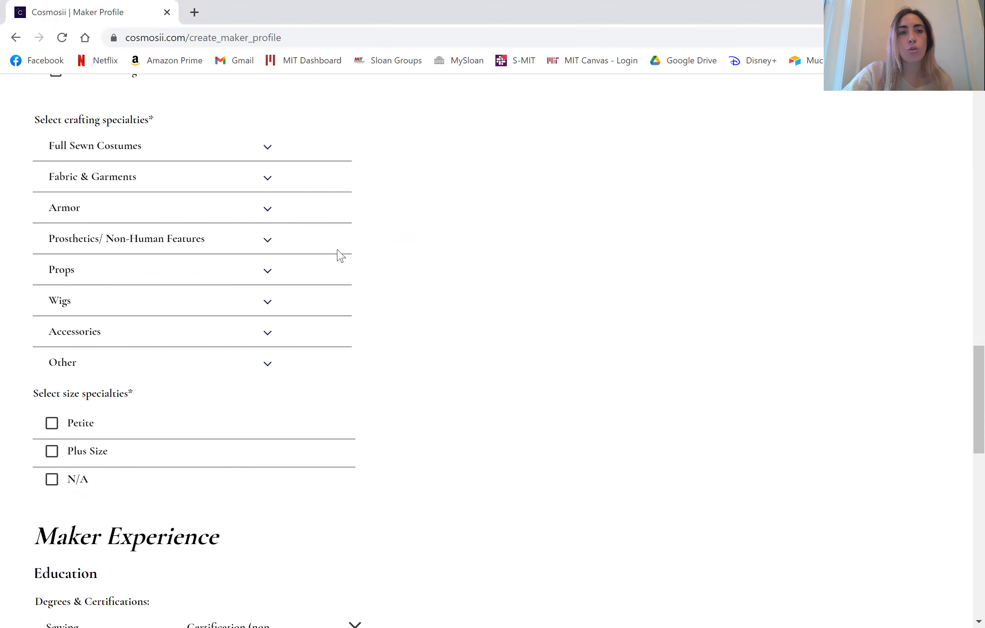
click(269, 216)
scroll(141, 242, up, 1)
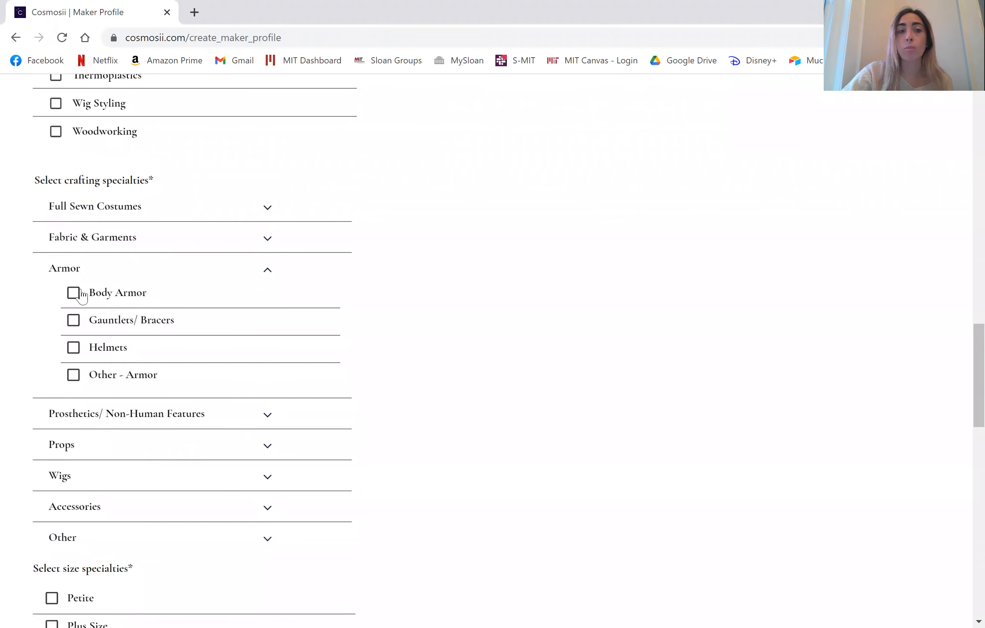
click(74, 294)
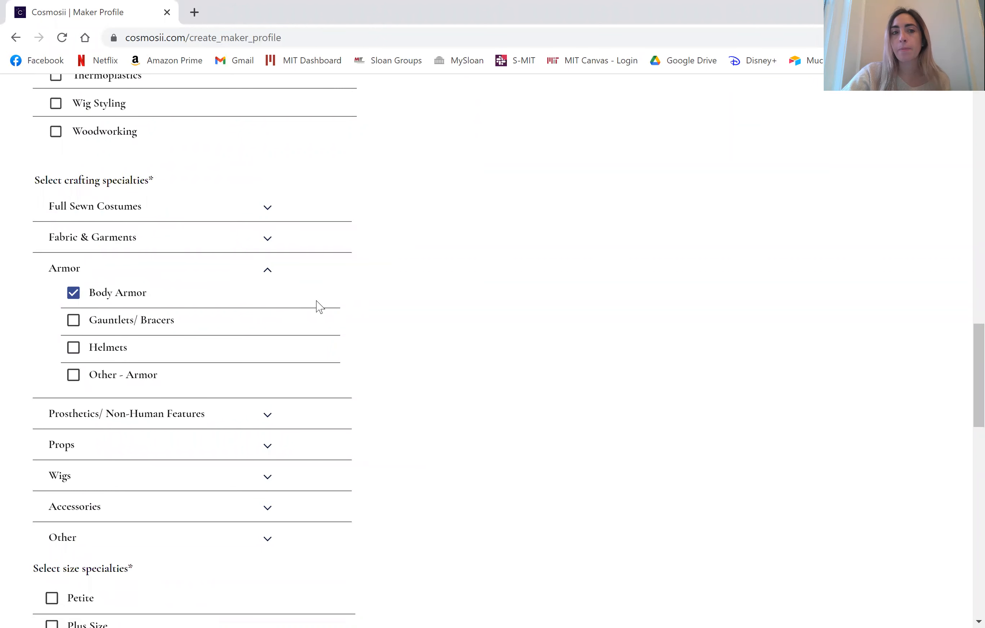
- Add Foamsmithing to the selected skills
scroll(319, 307, up, 4)
scroll(320, 306, up, 5)
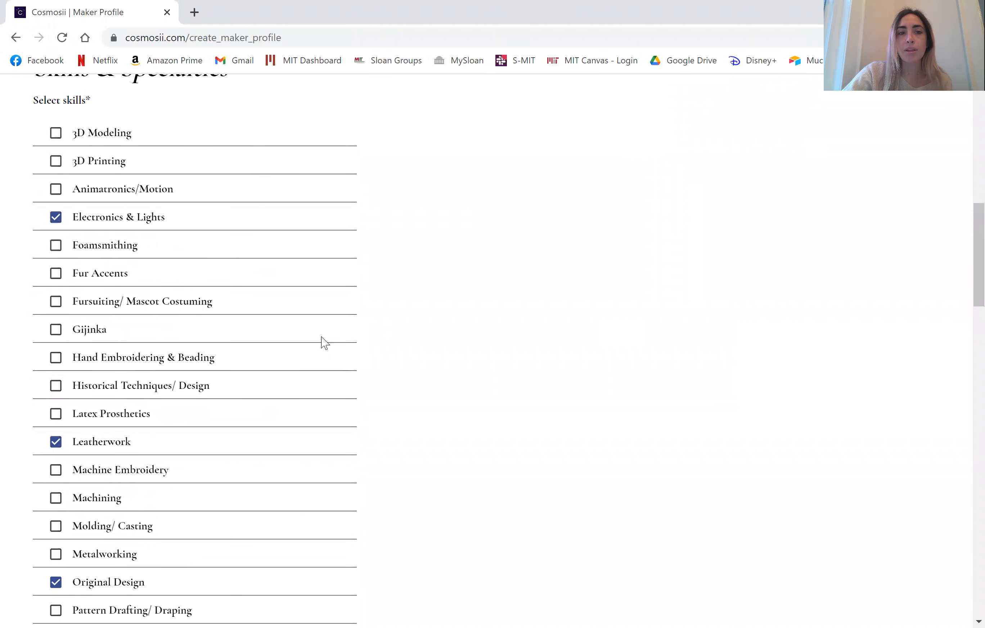
scroll(321, 341, down, 2)
click(55, 182)
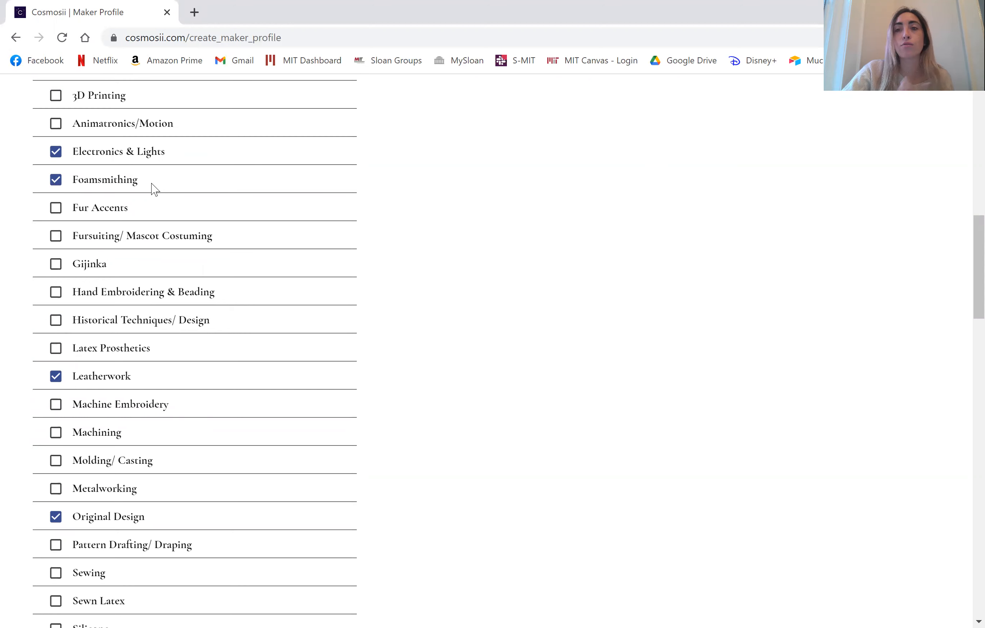
- Expand the Full Sewn Costumes category in the crafting specialties to view its options
scroll(154, 189, down, 15)
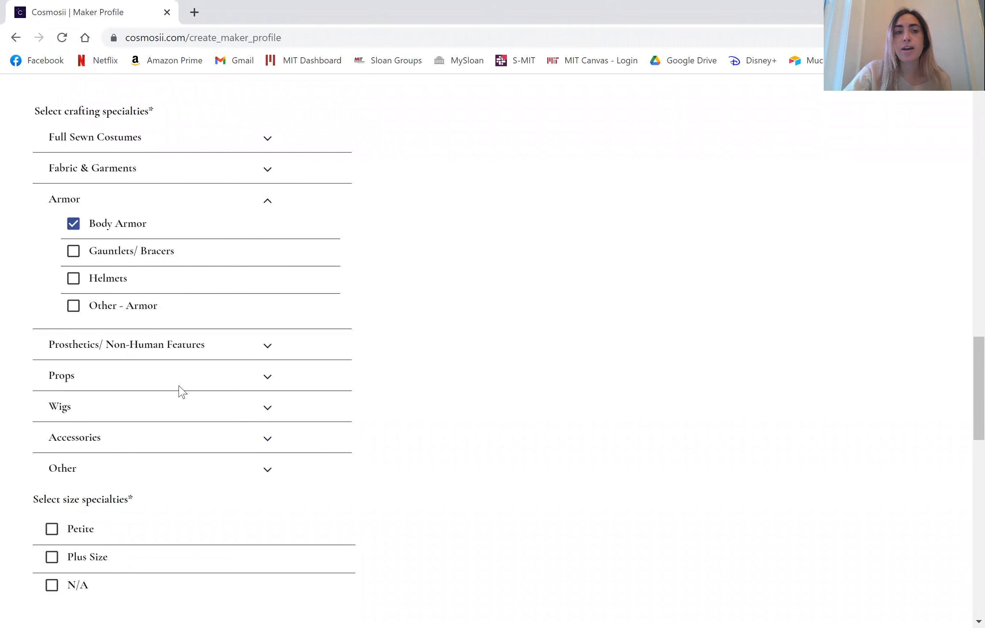
scroll(182, 389, down, 1)
scroll(259, 174, up, 1)
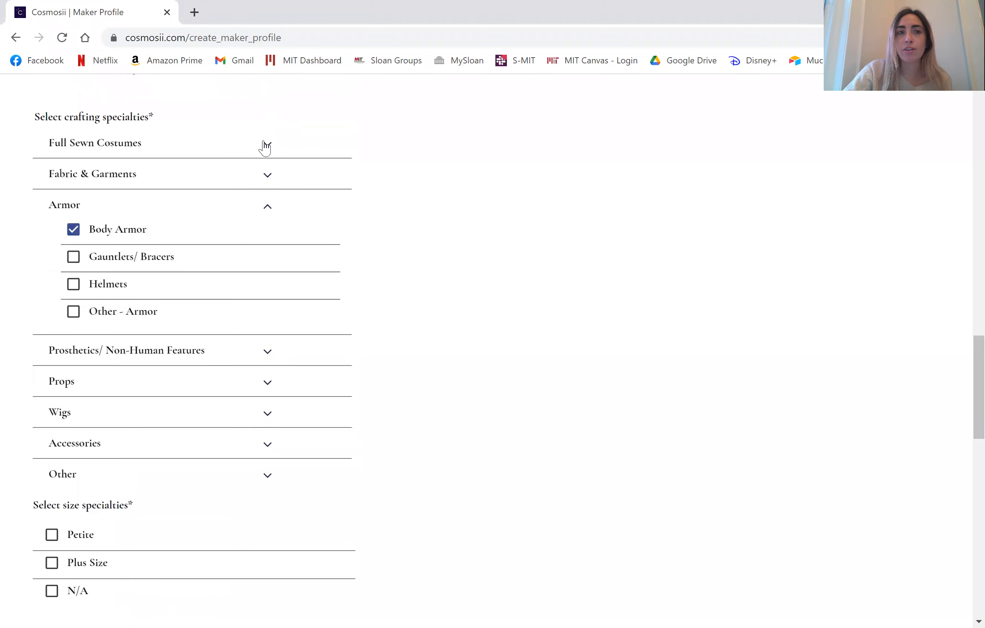
click(264, 147)
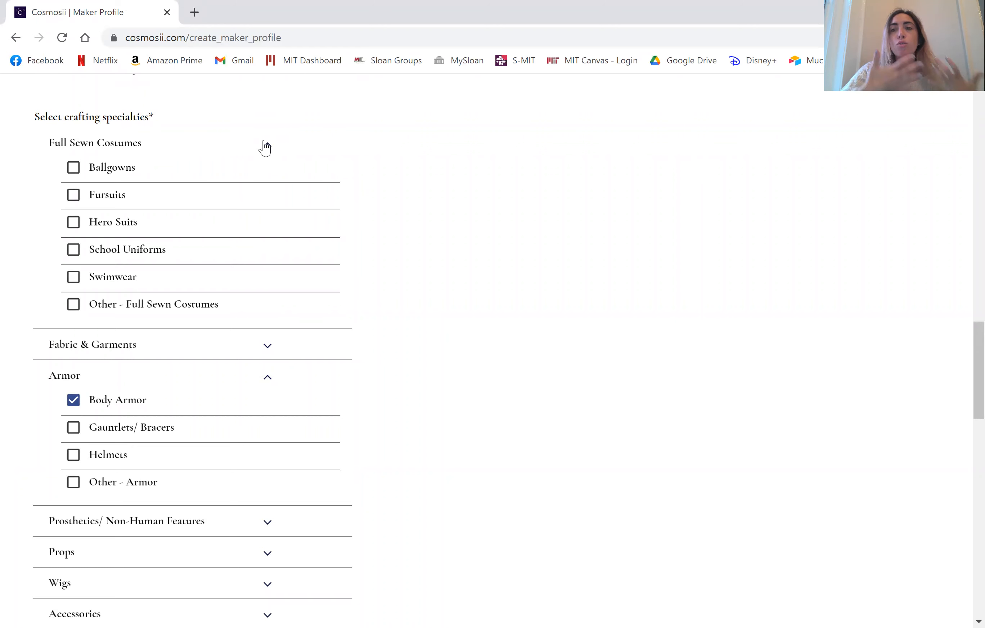
- Collapse the Full Sewn Costumes category and select Natural Styles in the Wigs category of the crafting specialties
click(265, 147)
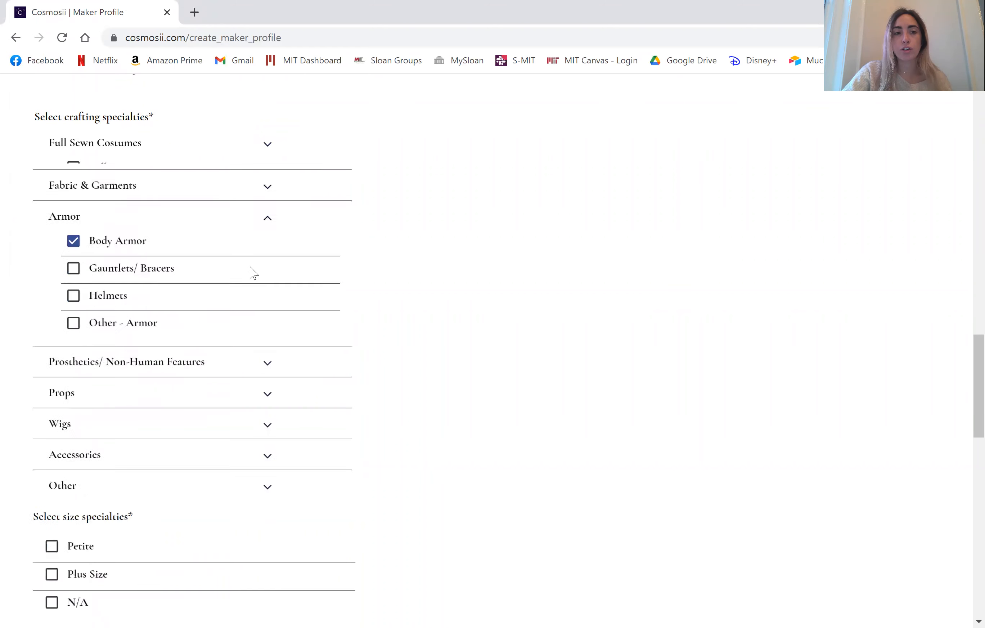
scroll(256, 309, down, 2)
click(266, 340)
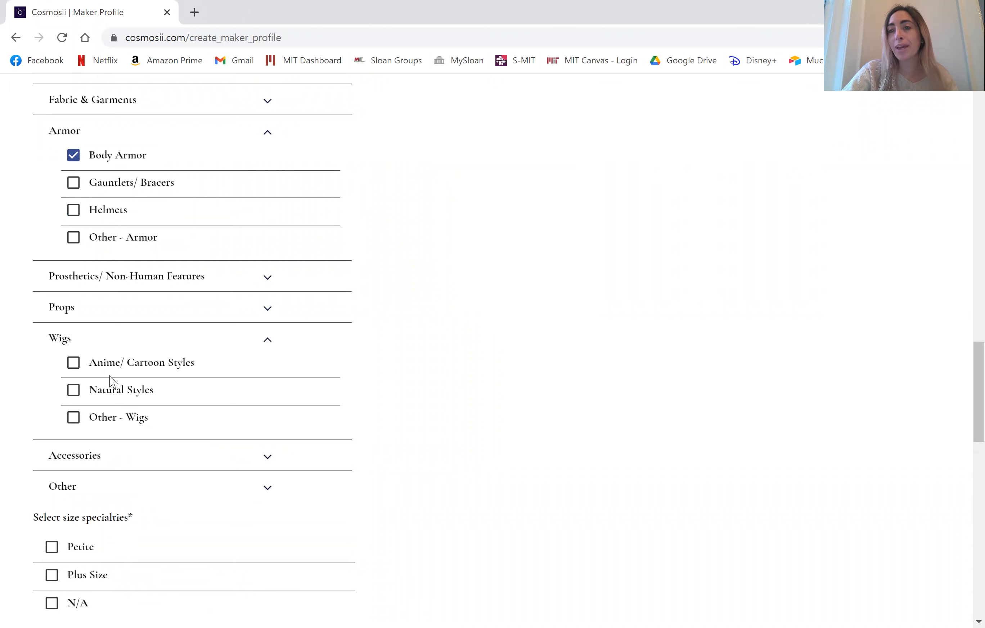
click(72, 391)
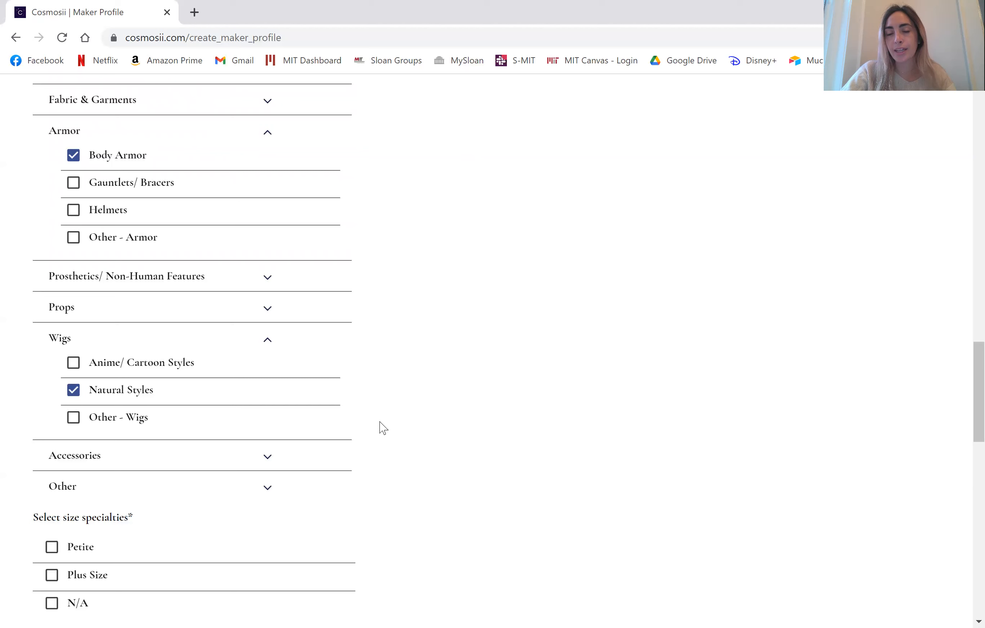
- Select Petite, Plus Size and N/A as the size specialties
scroll(380, 428, down, 8)
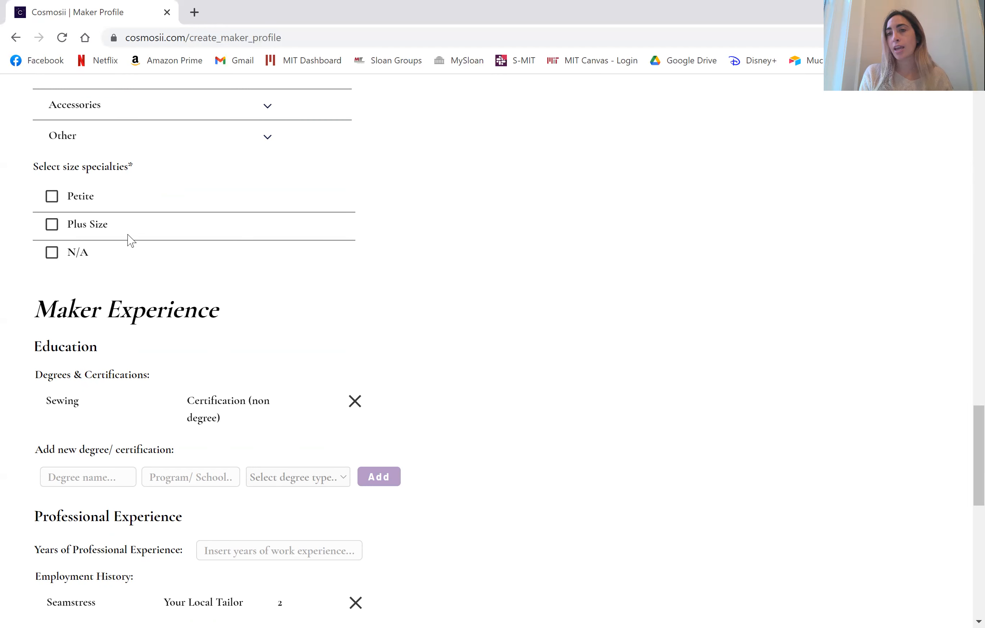
click(52, 196)
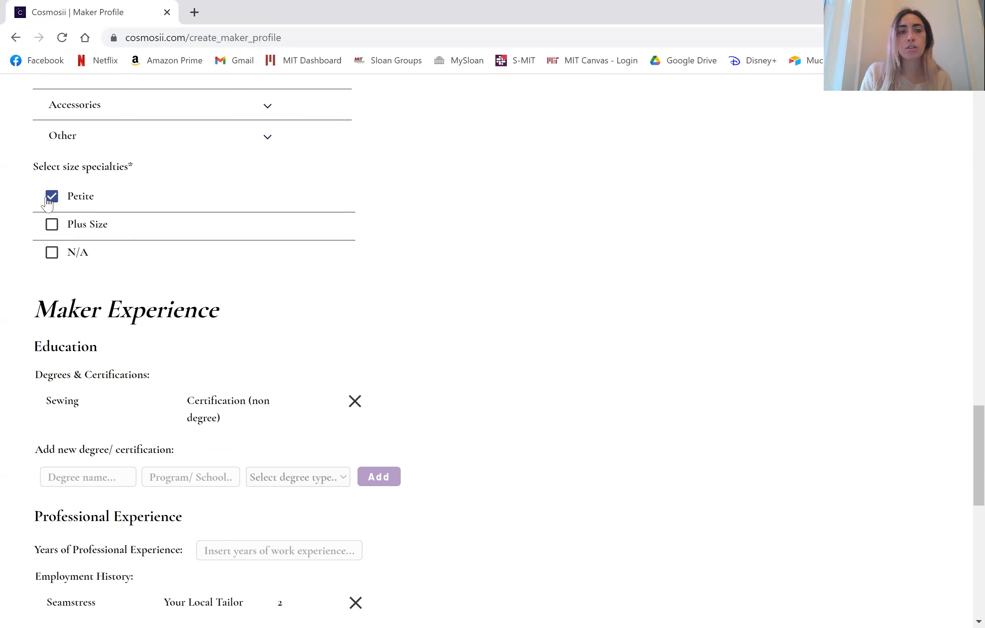
click(51, 224)
click(53, 251)
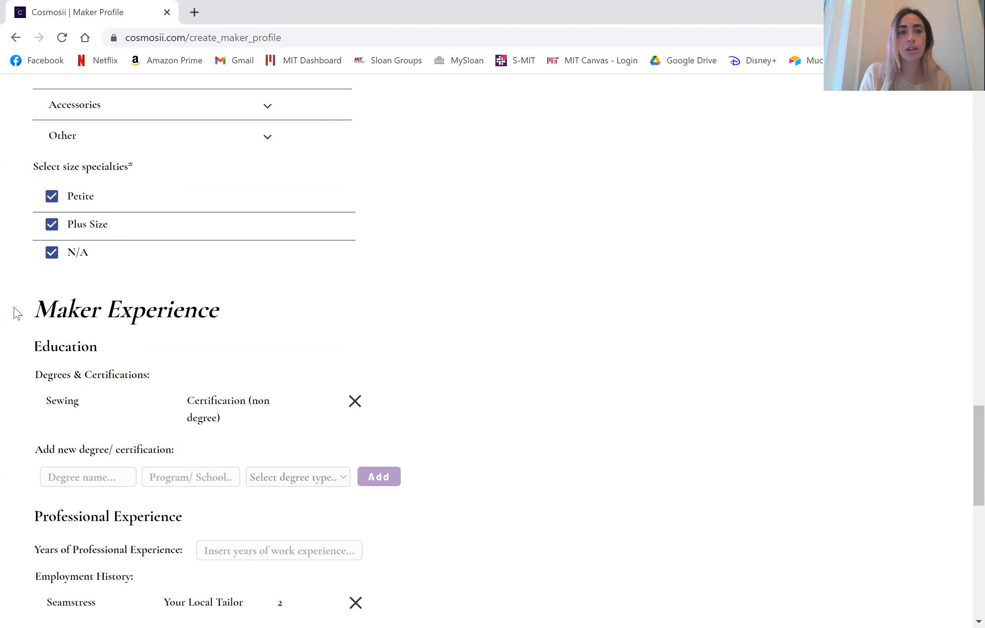
- Add an education entry for a Master's Degree in Arts from the University of Michigan
scroll(14, 312, down, 2)
scroll(13, 312, down, 3)
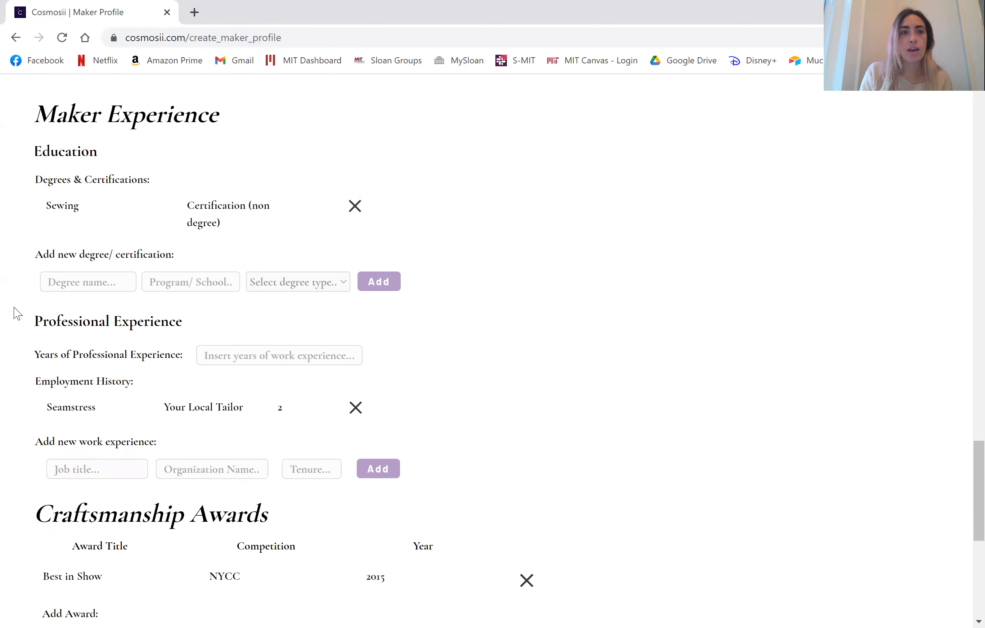
scroll(121, 163, down, 1)
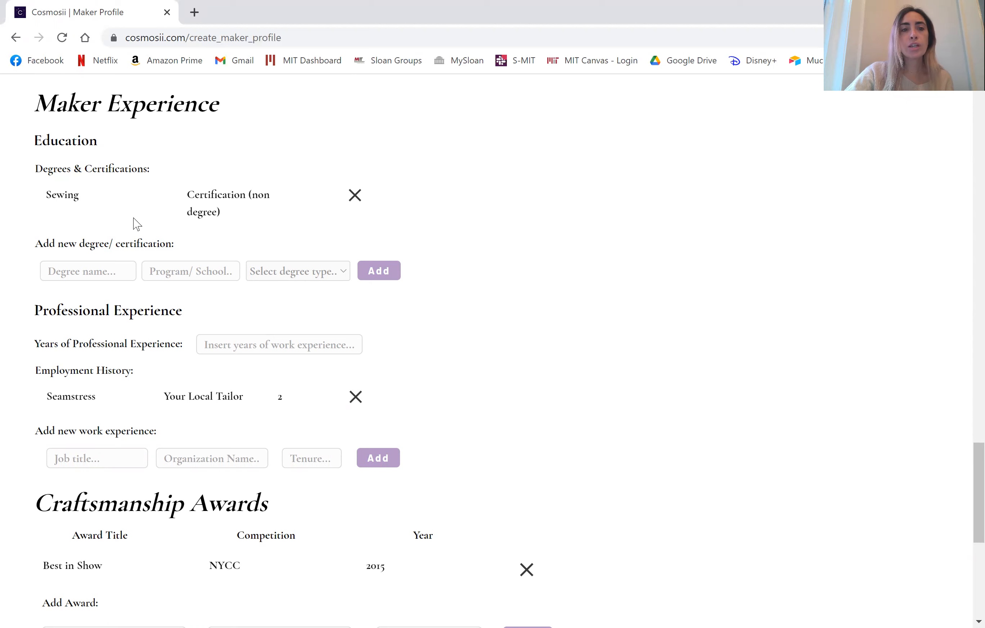
scroll(222, 183, down, 1)
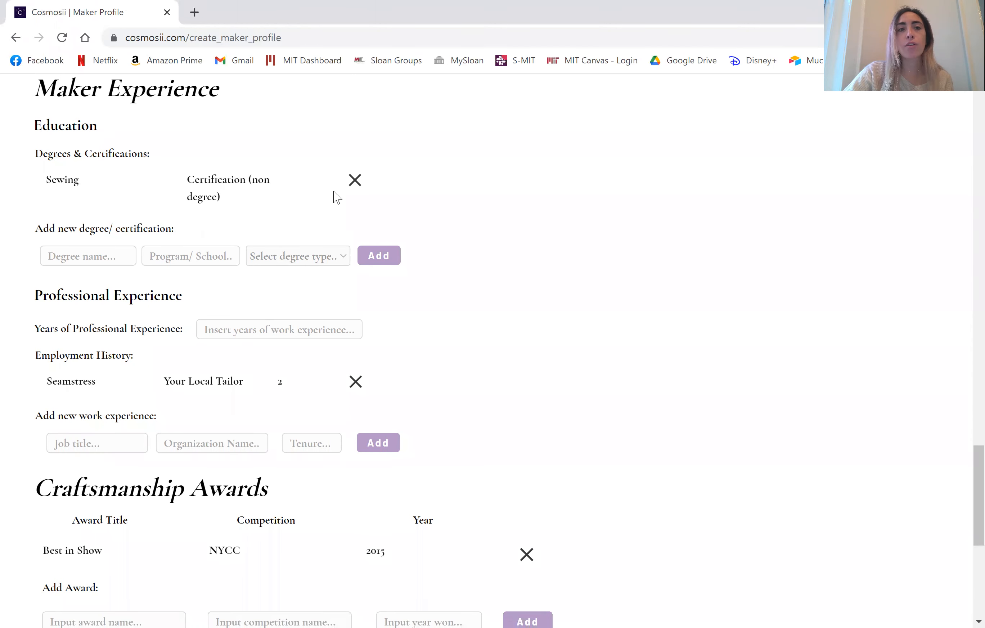
click(82, 255)
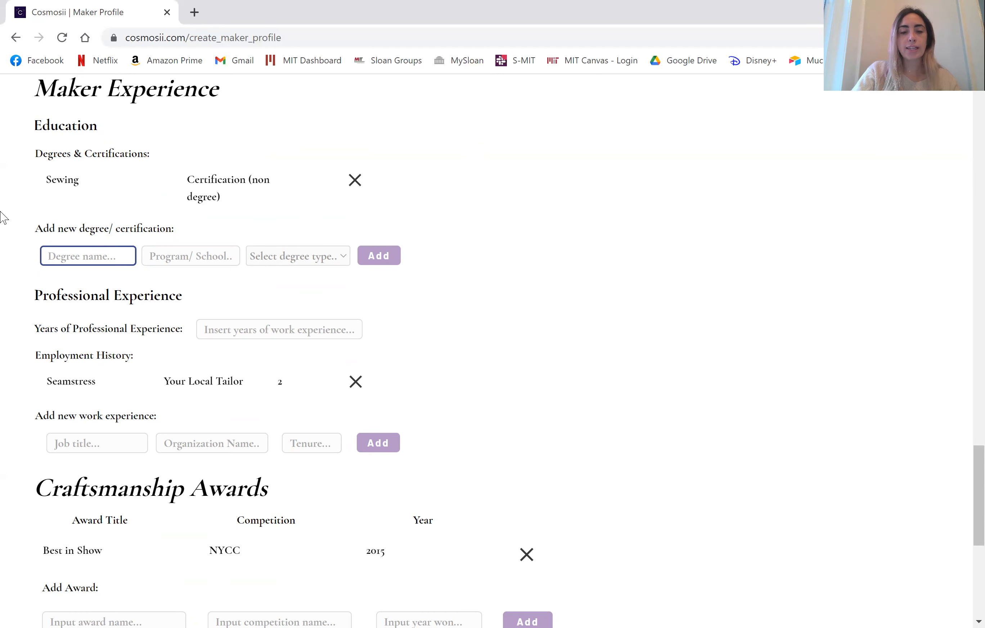
text(Arts)
click(216, 264)
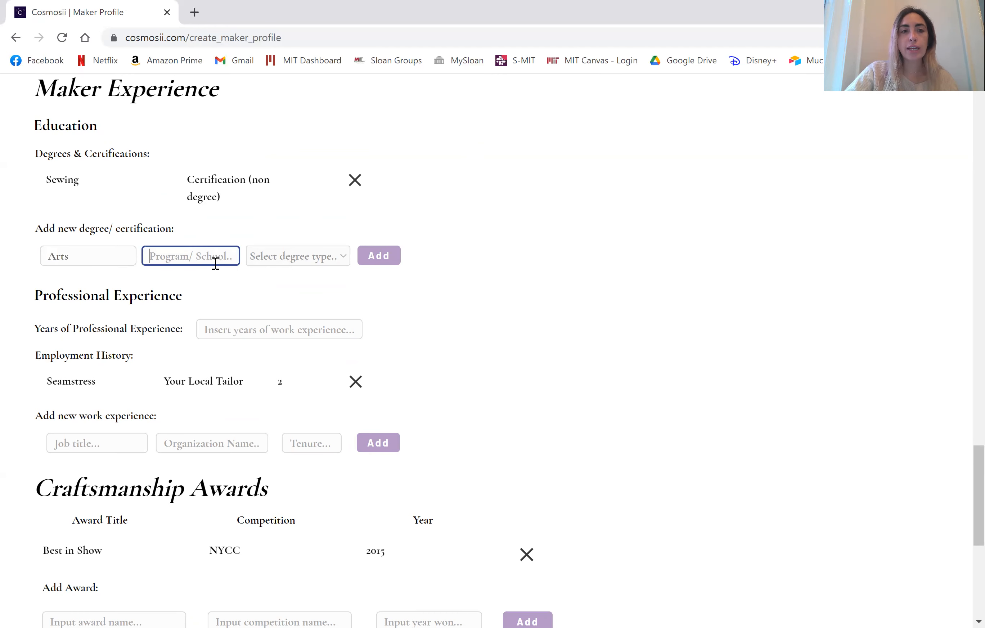
text(Univers)
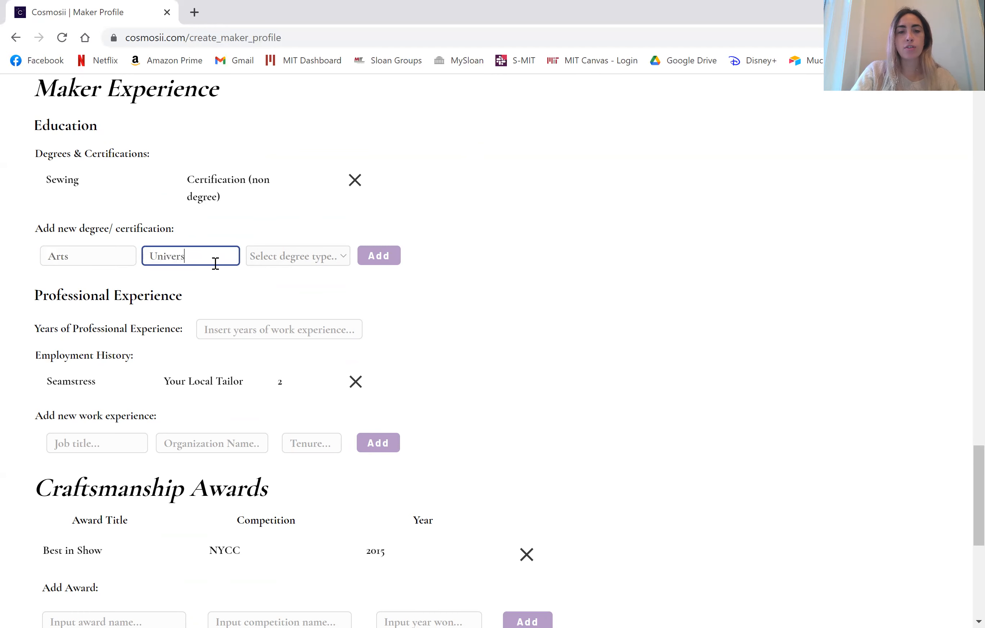
text(ity of Michigan)
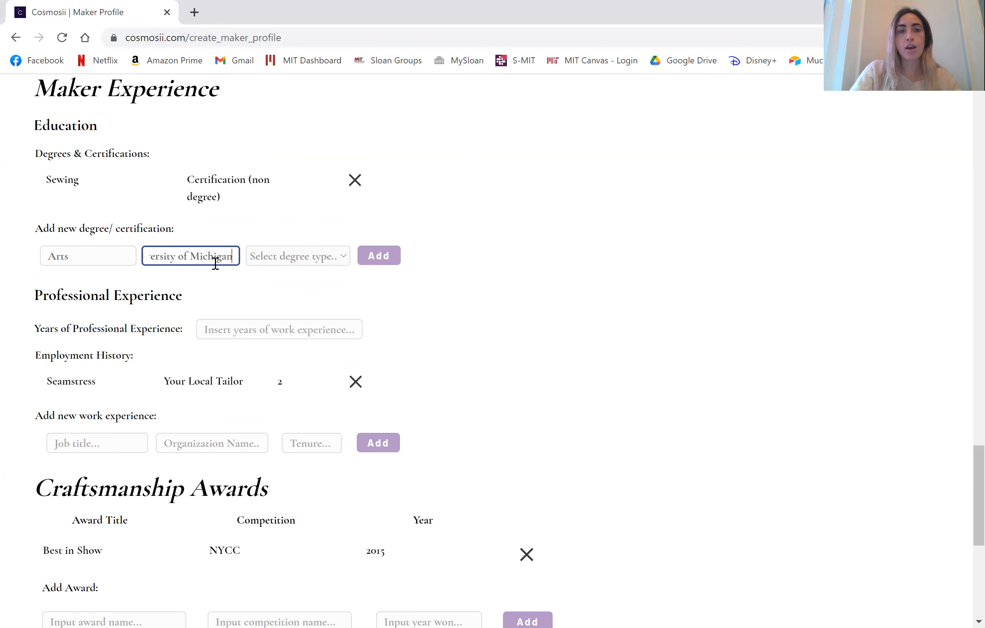
click(290, 263)
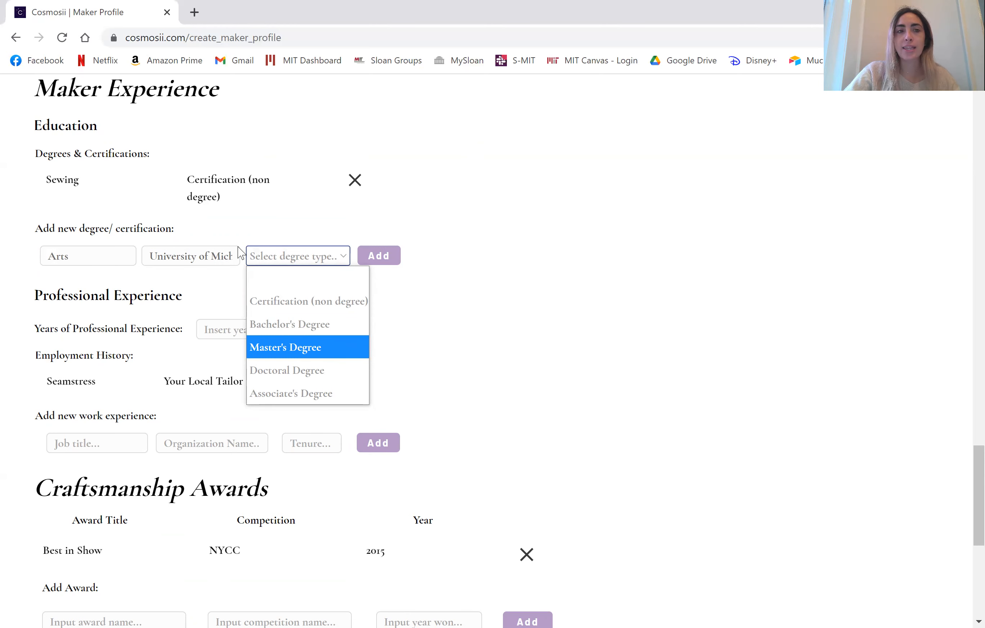
click(332, 351)
click(391, 264)
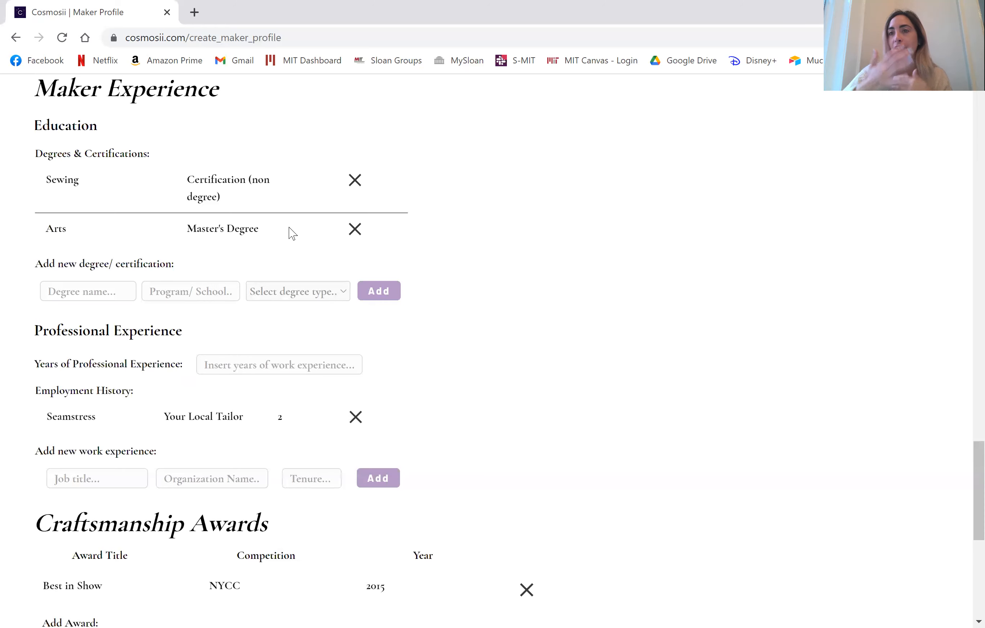
- Set the years of professional experience to 3
scroll(293, 234, down, 3)
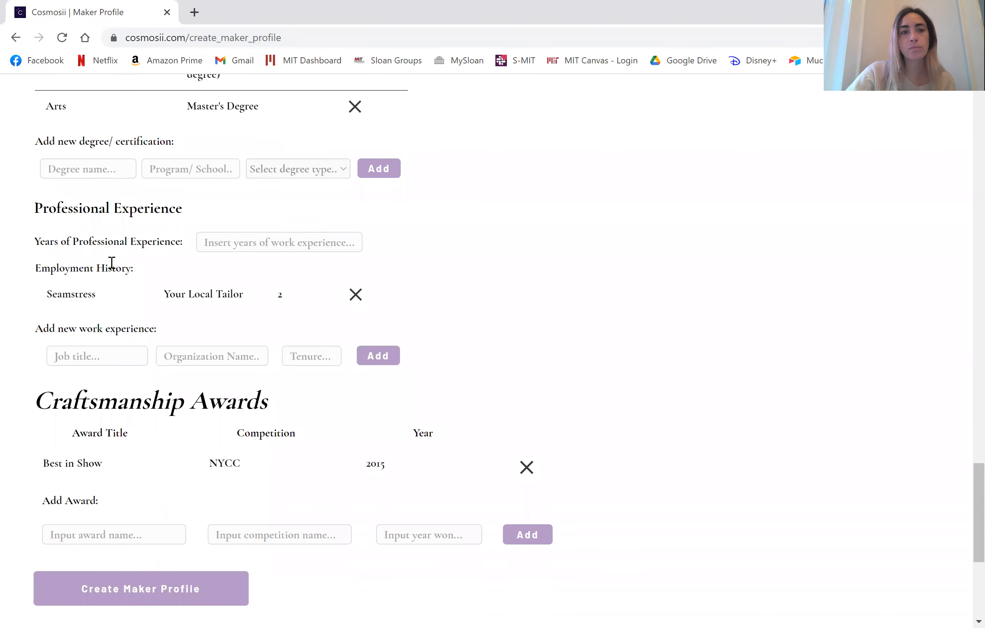
scroll(112, 262, down, 1)
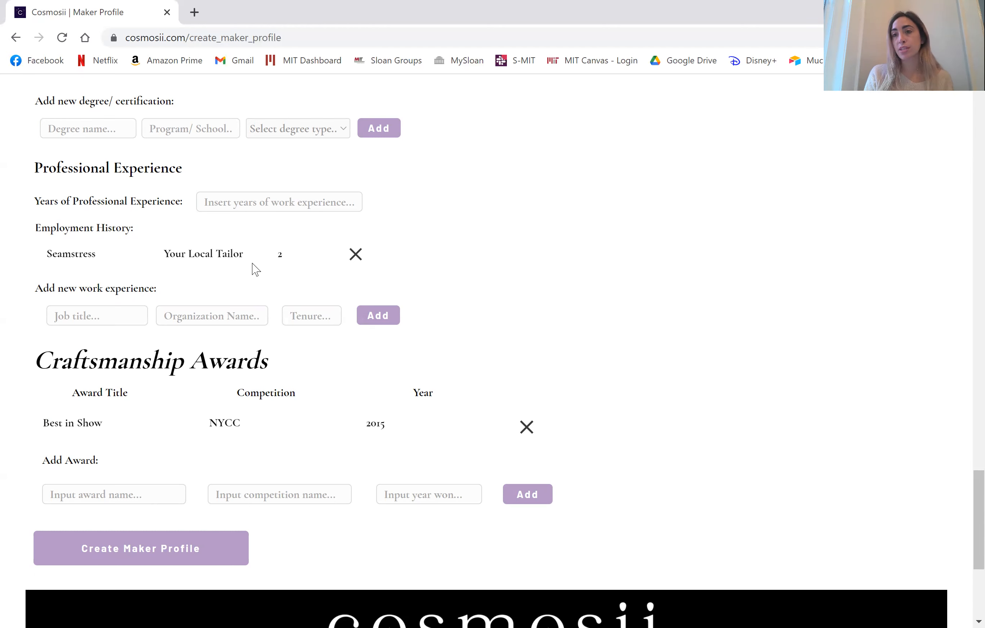
click(229, 204)
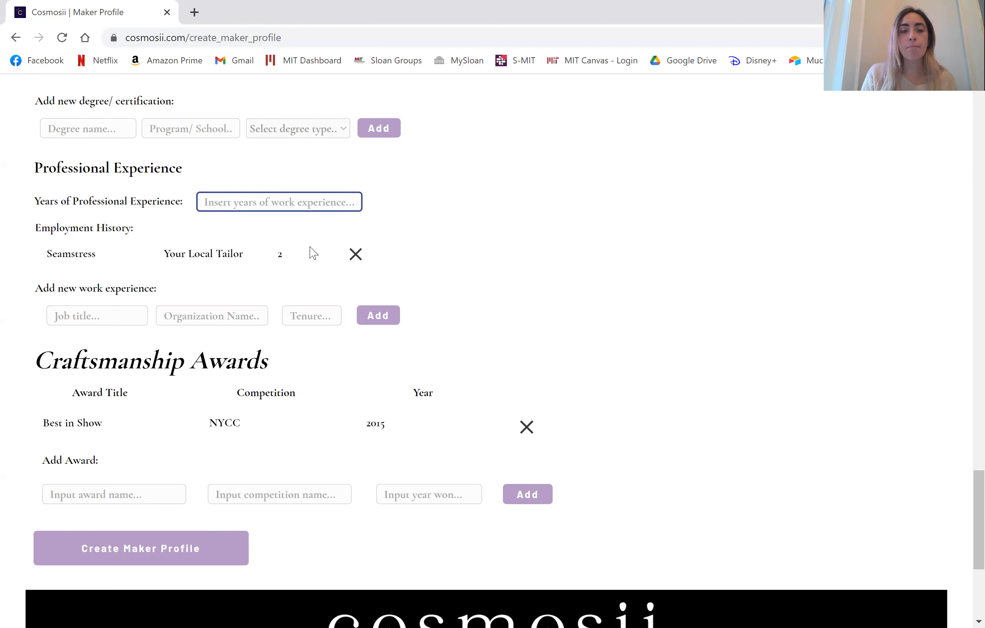
text(1)
click(101, 316)
click(227, 203)
double_click(231, 207)
text(3)
- Add a work experience with job title 3D Modeling, organization 3D Organization and tenure 1 to the employment history
click(108, 317)
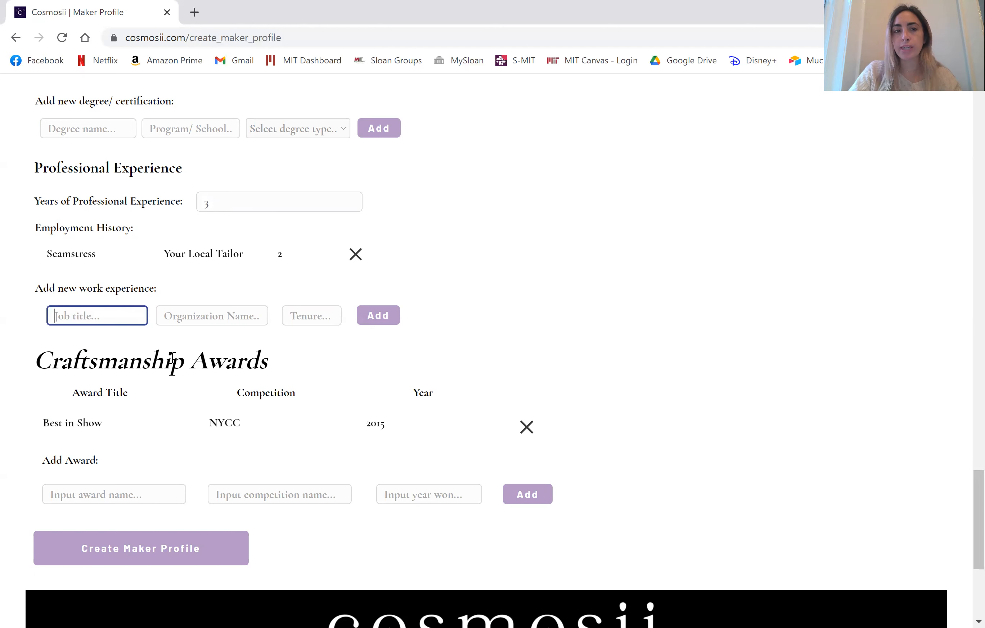
text(3D Modeling)
click(209, 314)
text(3D )
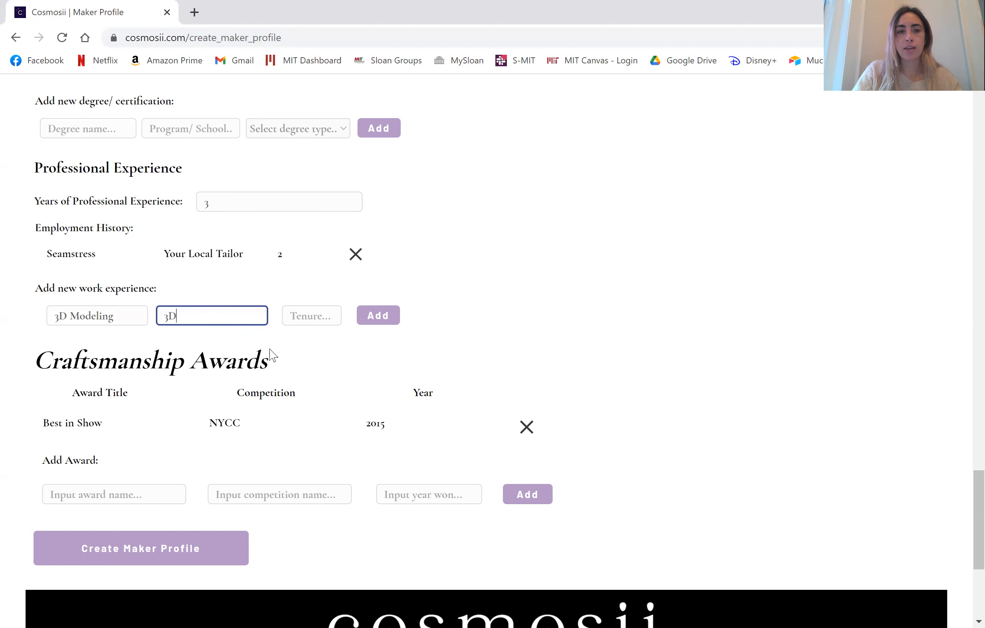
text(Organization)
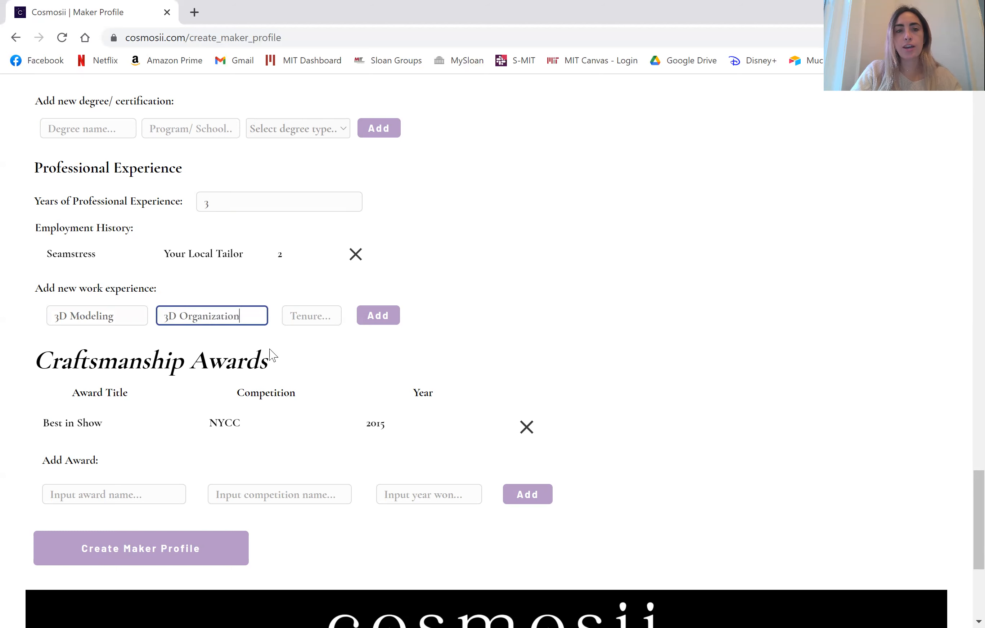
click(307, 315)
text(1)
click(377, 315)
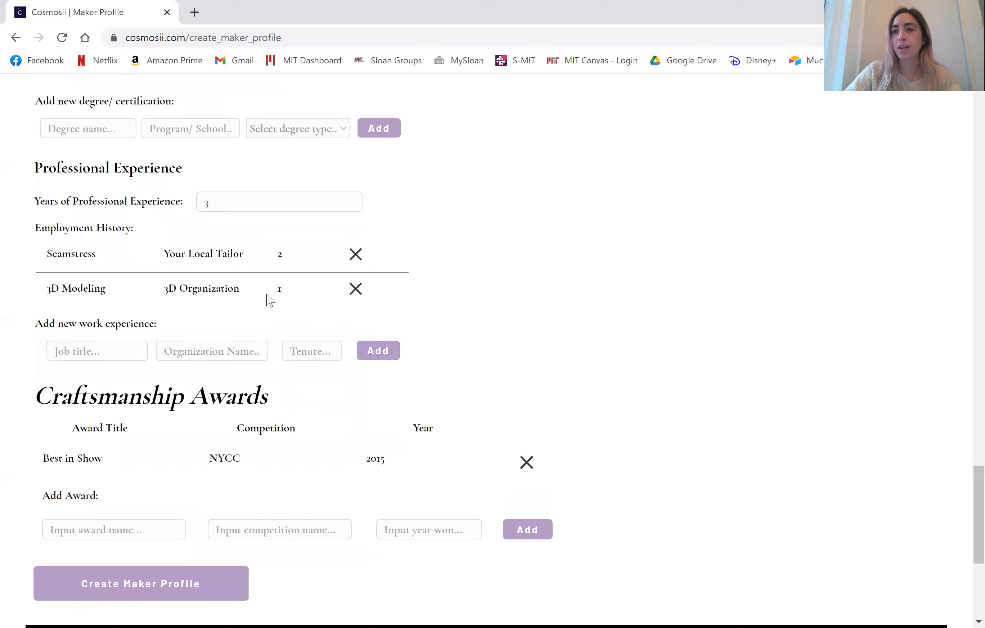
- Place the cursor in the empty award name field of the Craftsmanship Awards section
scroll(270, 300, down, 3)
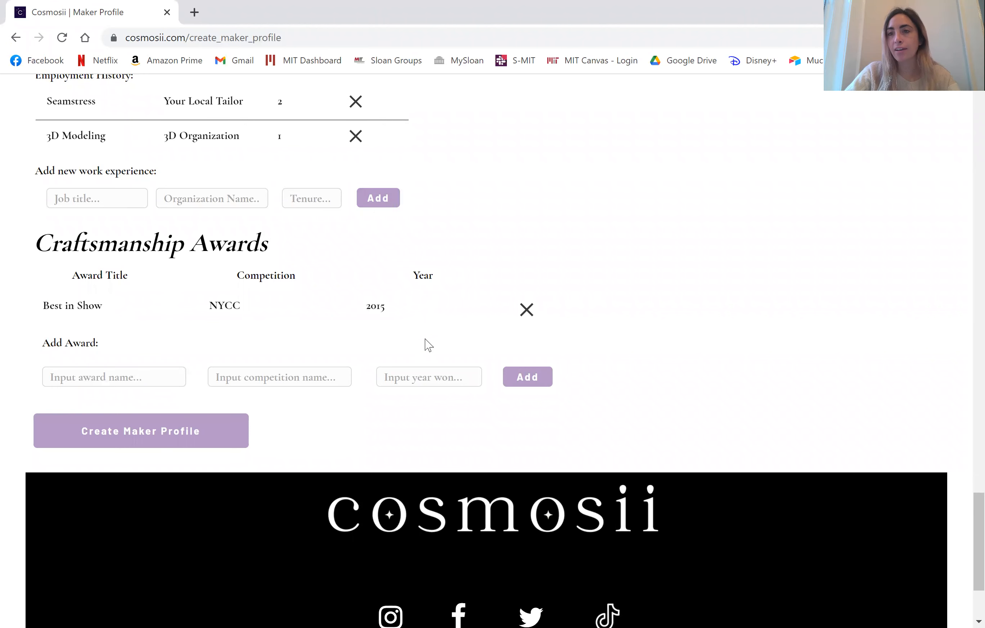
click(132, 376)
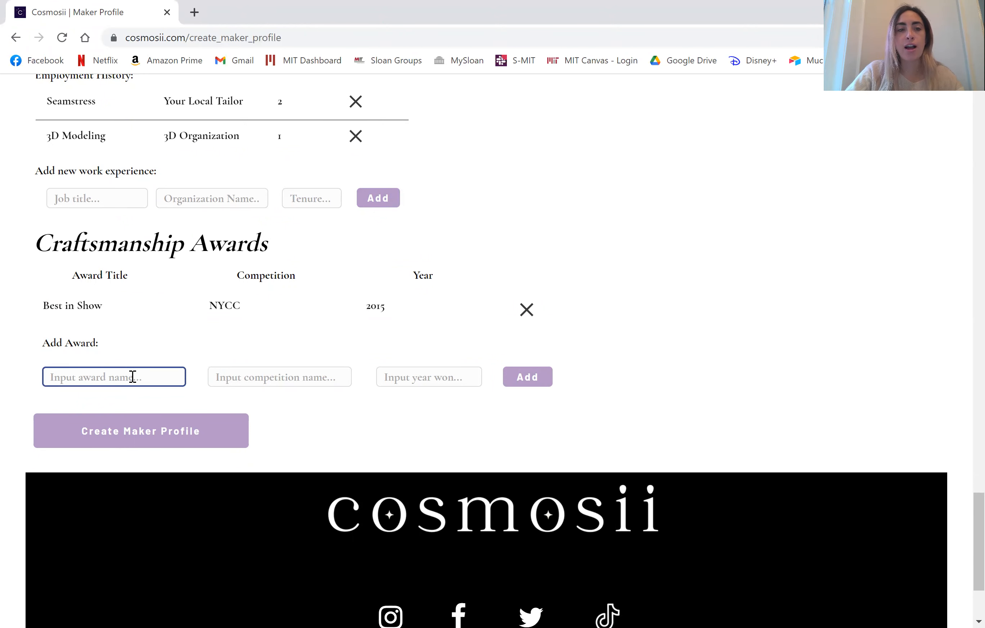
scroll(132, 384, down, 1)
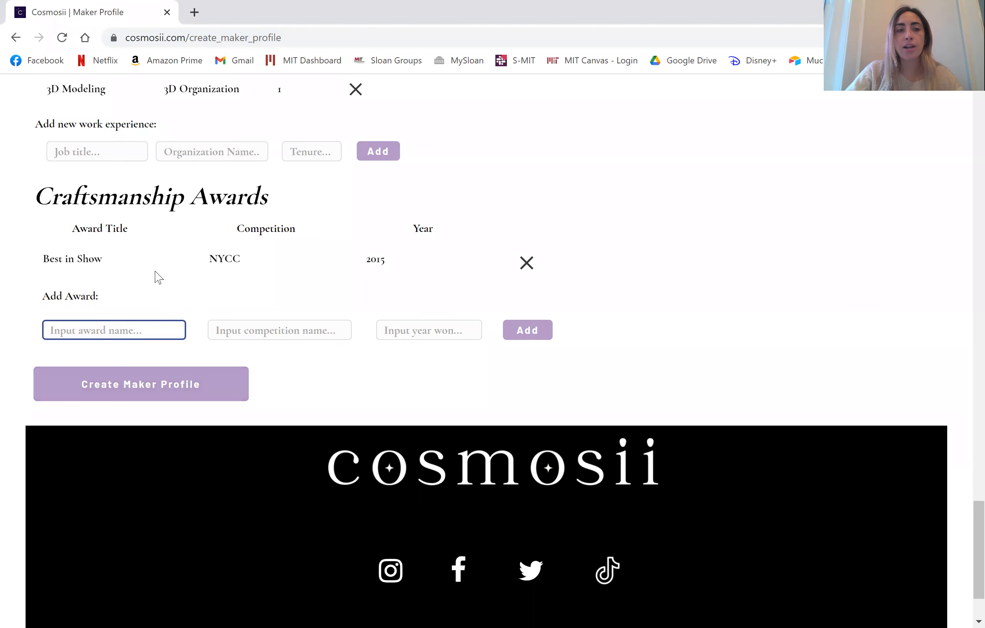
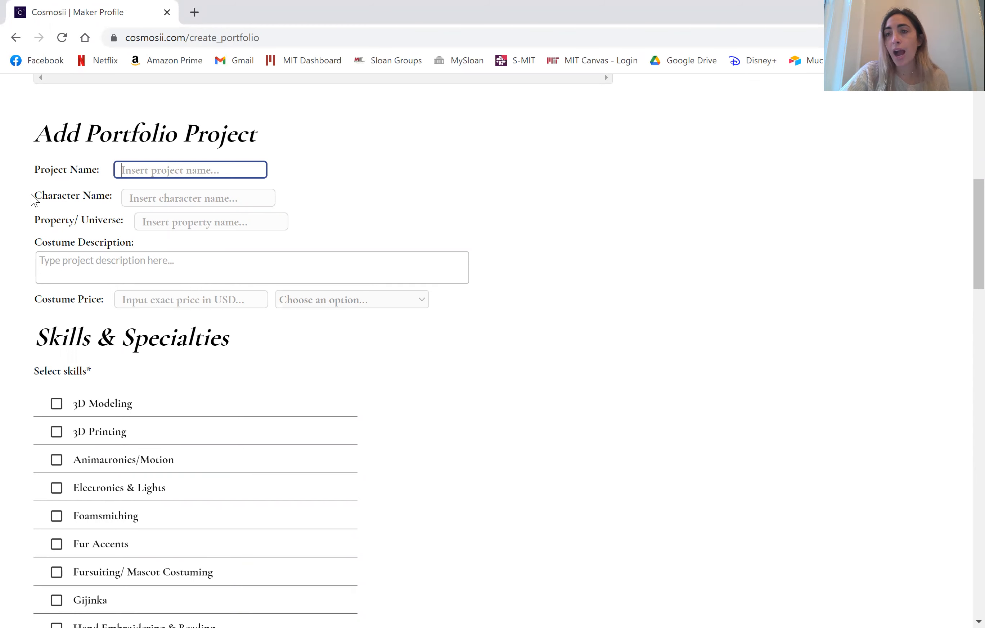
- Name the portfolio project Ironman Suit, with Ironman as the character and Marvel Universe as the property
text(Iron)
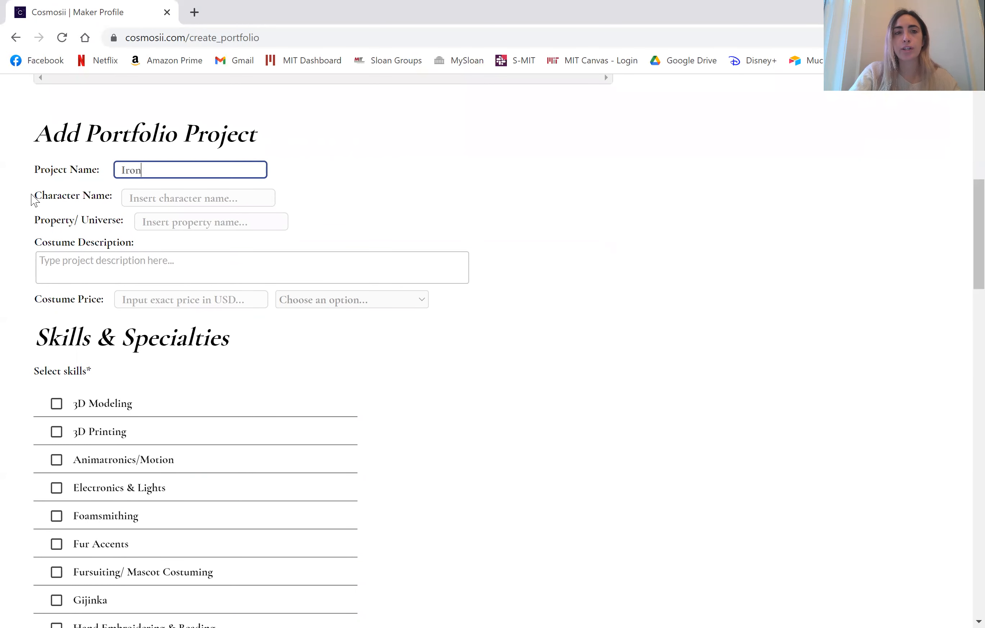
text(man Helme)
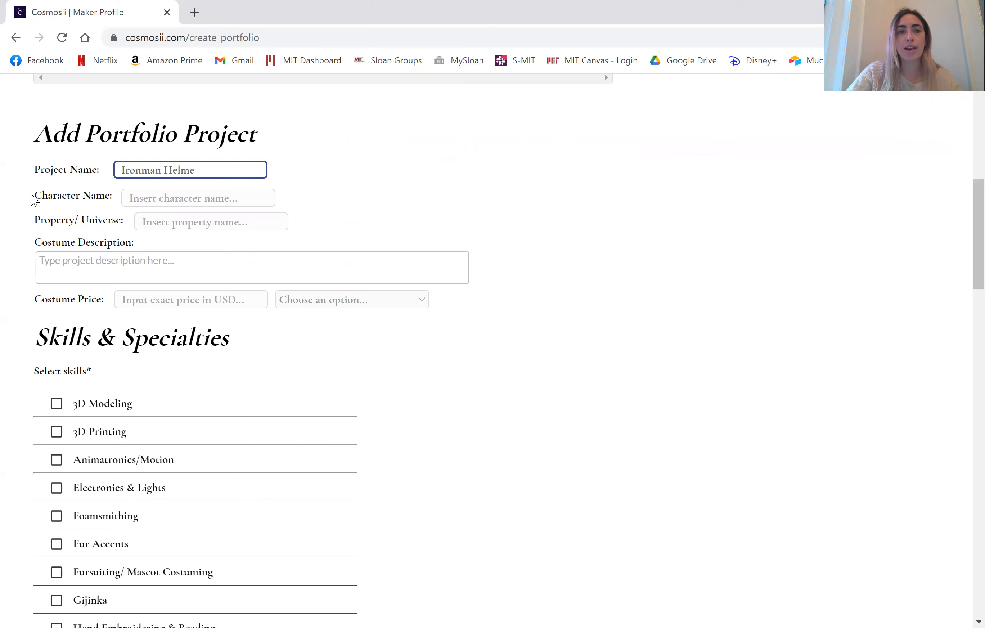
key(ctrl+shift+Left)
text(Suit)
click(143, 194)
text(Ironman)
click(188, 226)
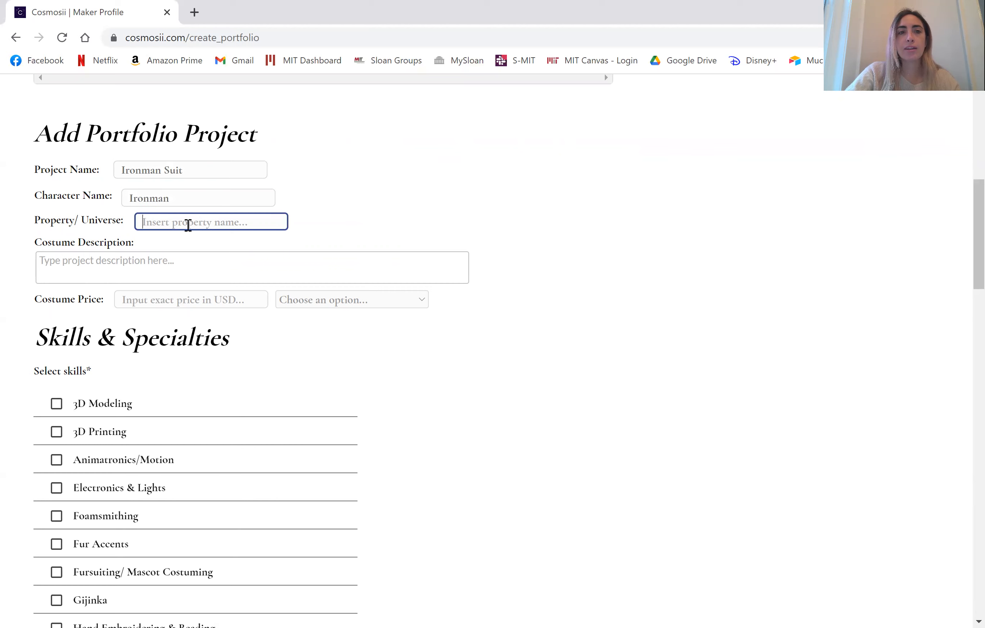
text(Marvel )
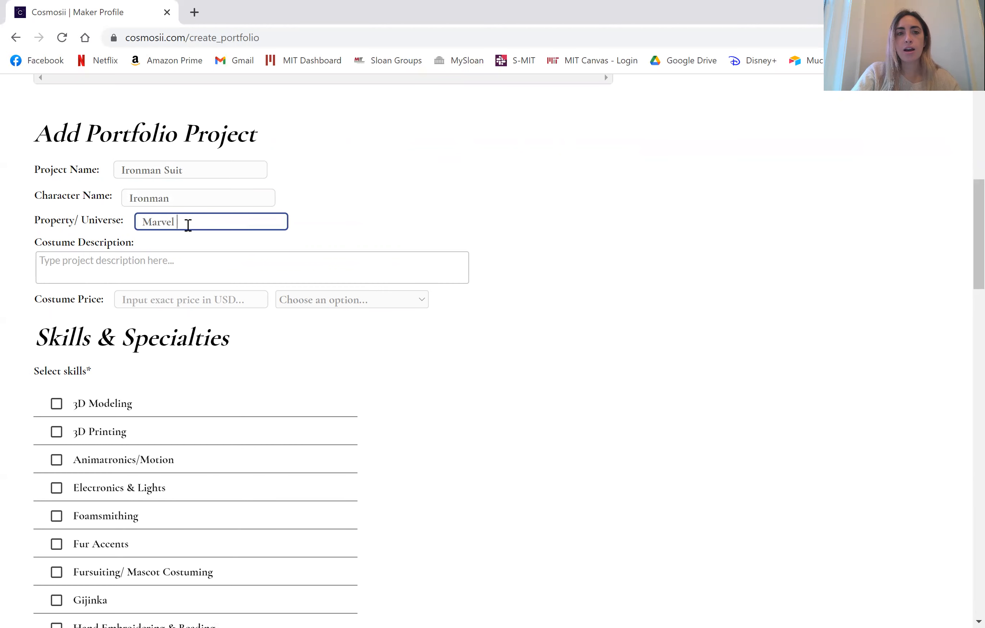
text(Universe)
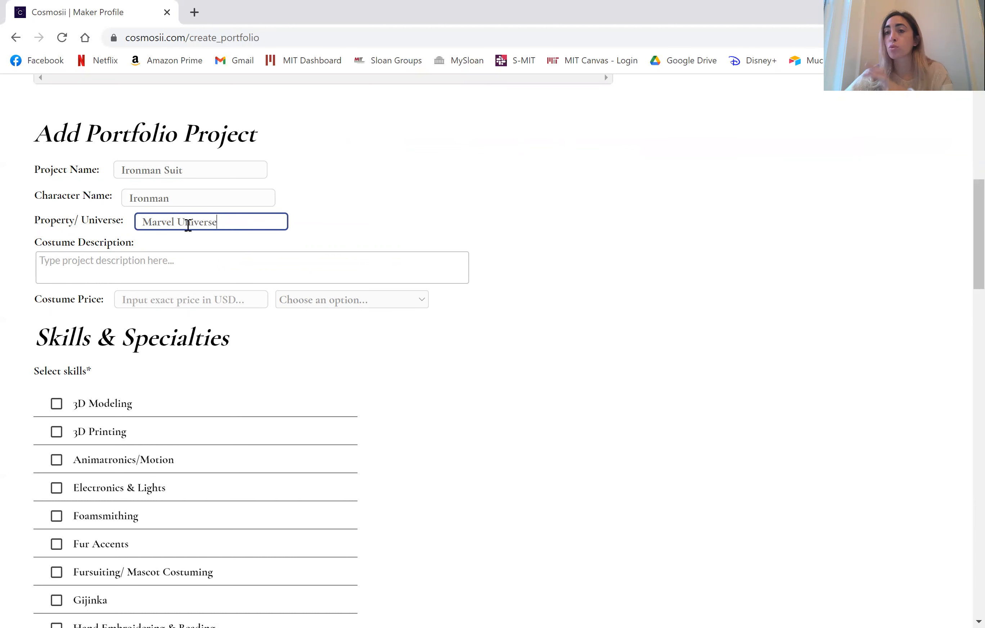
- Enter the costume description "EVA foam and it uses electronics and LED light"
scroll(188, 225, down, 1)
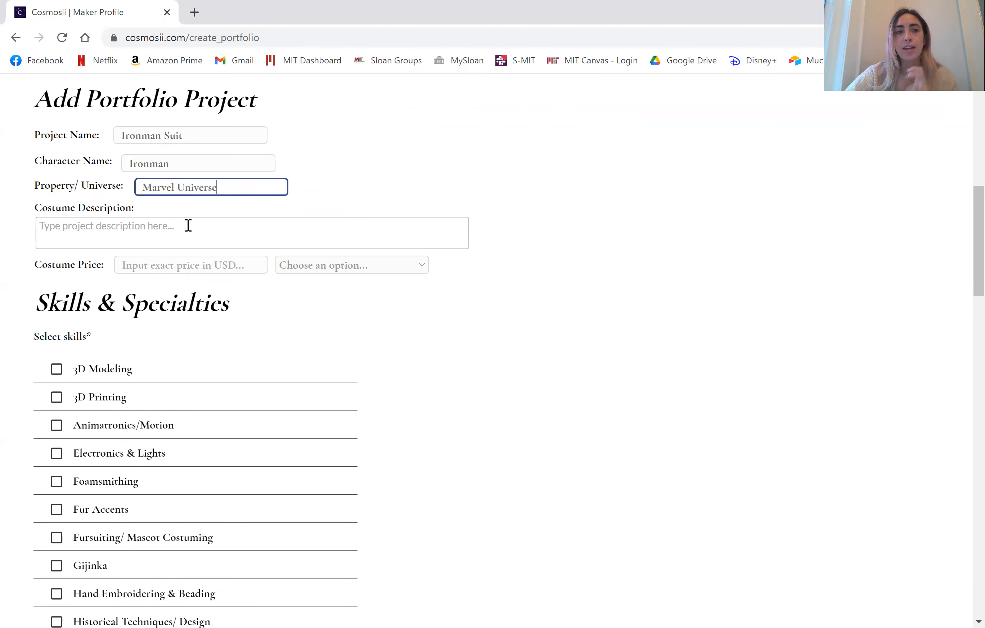
key(Tab)
scroll(41, 285, down, 1)
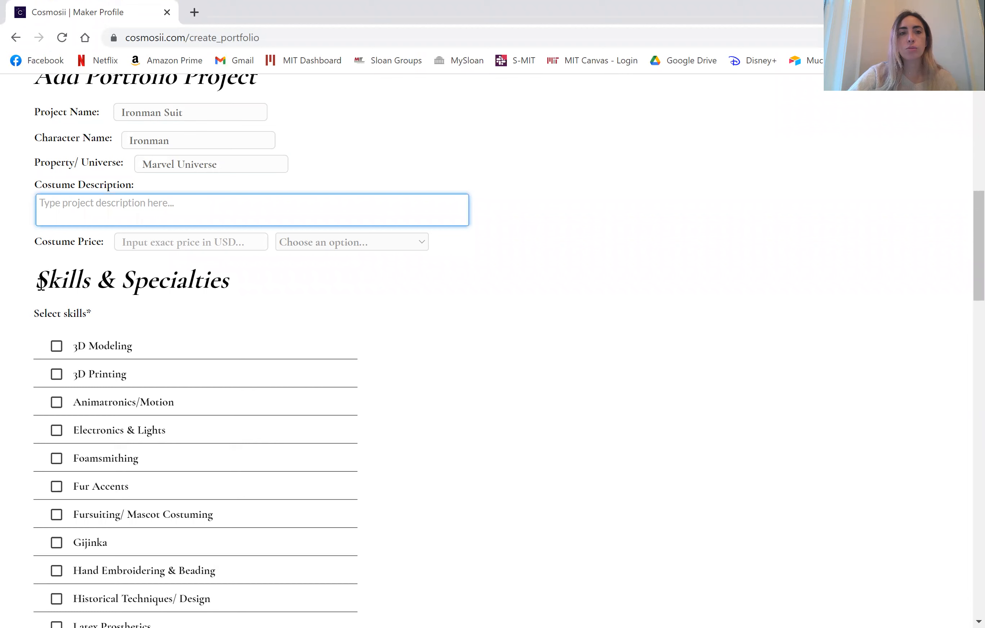
text(EVA)
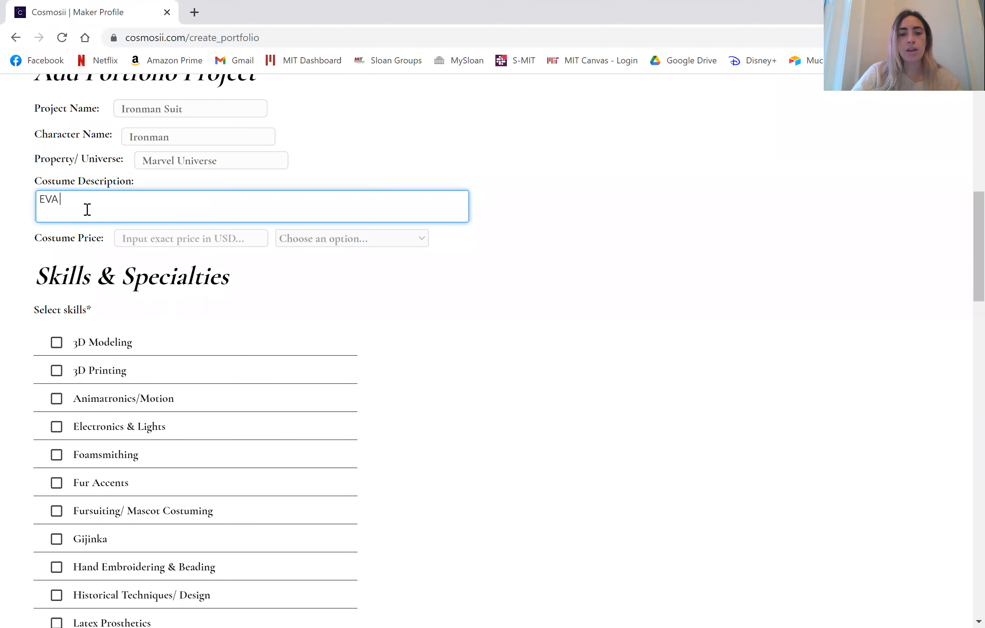
text( foam and it useds electronics and LED light)
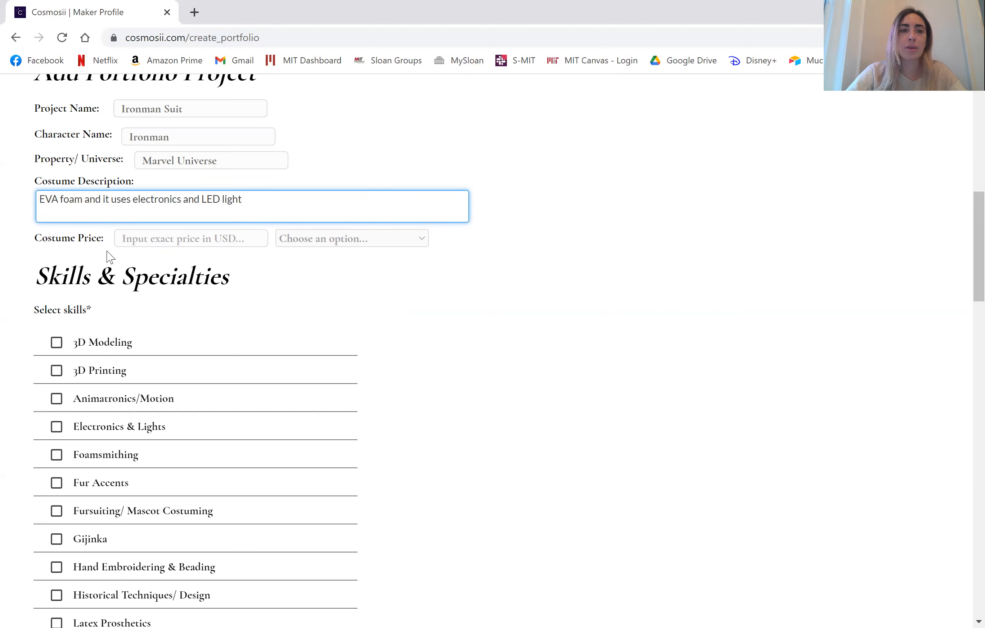
- Set the costume price to $1,400 and choose the $$$ ($501 - 1,500) price range
scroll(105, 257, down, 1)
click(140, 199)
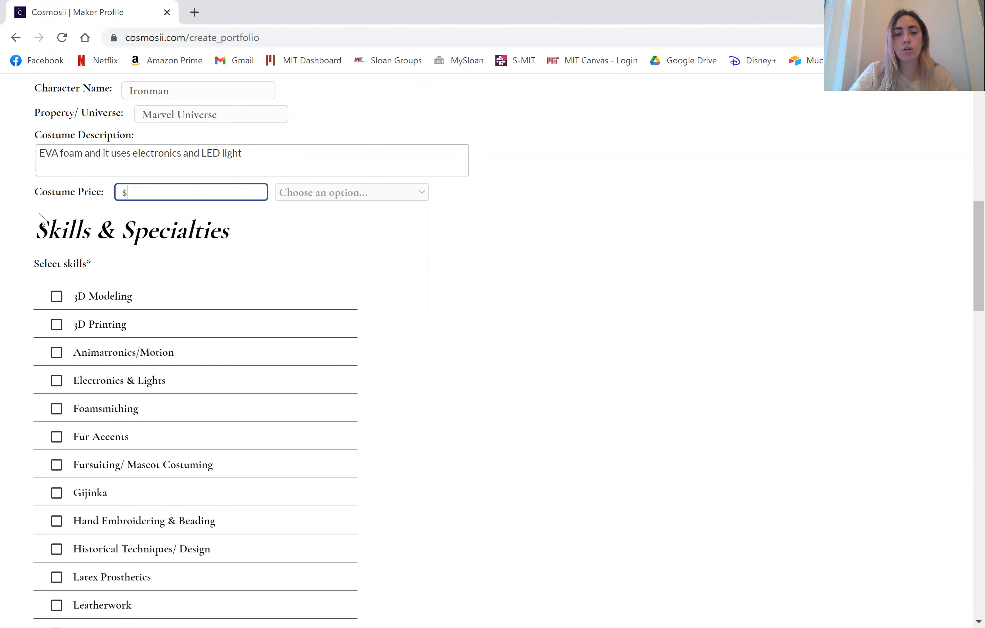
text(1400)
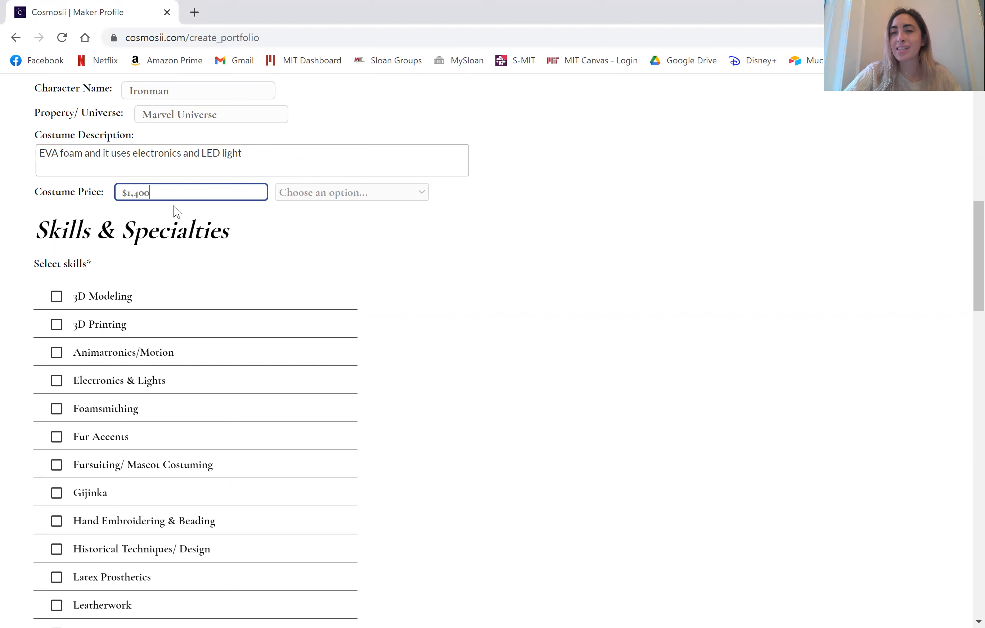
click(312, 196)
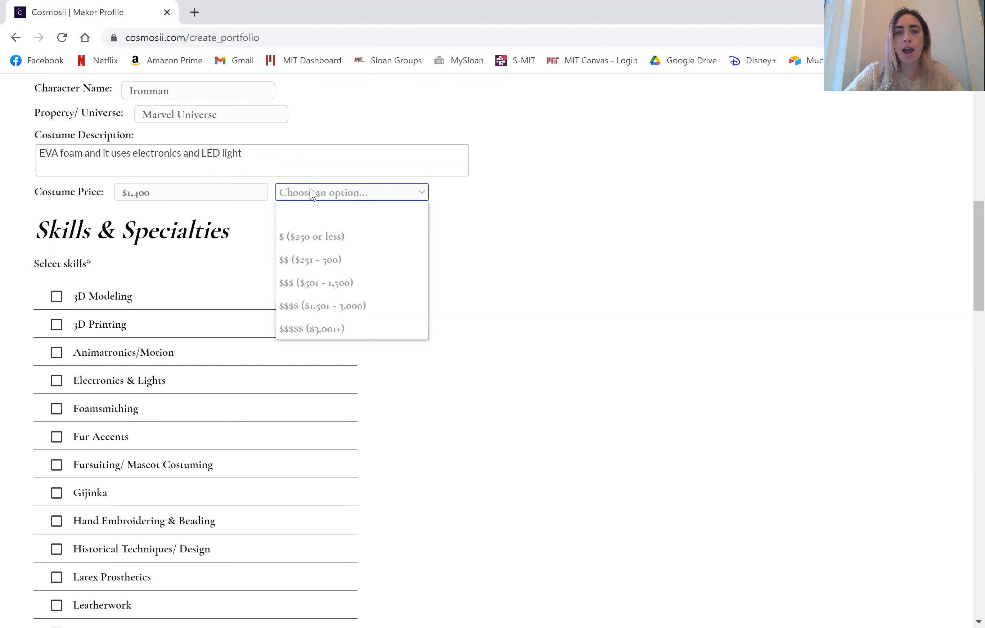
click(375, 281)
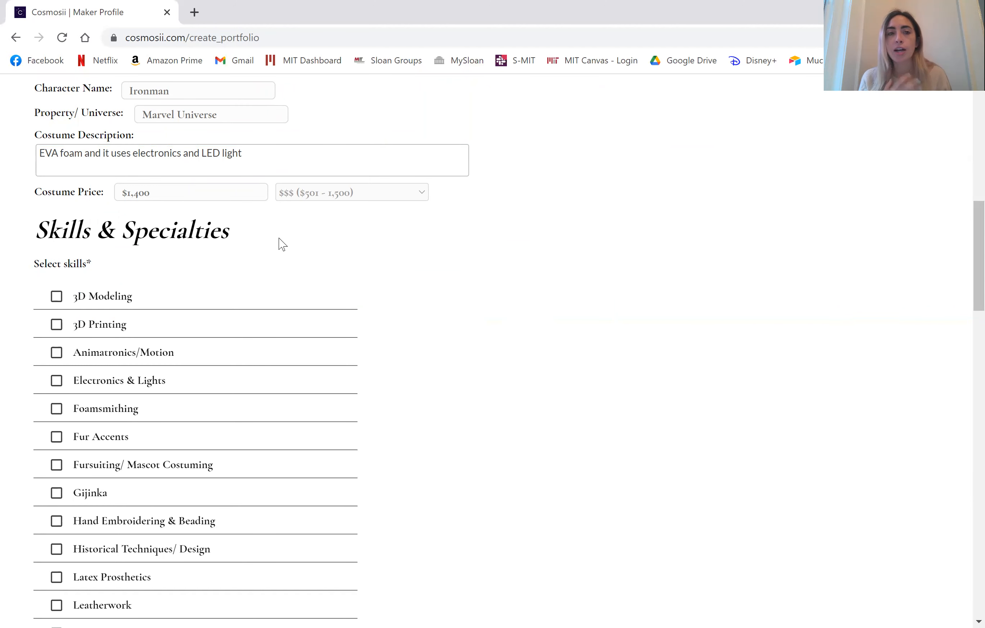
- Select Foamsmithing, Electronics & Lights and Animatronics/Motion as the skills used for the portfolio project
scroll(282, 244, down, 1)
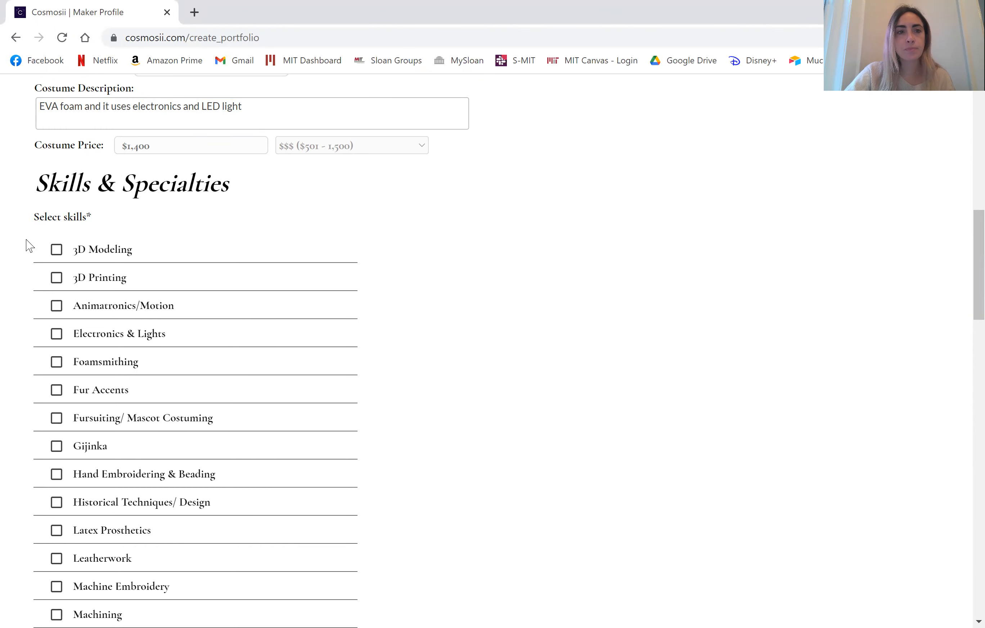
scroll(27, 244, down, 1)
scroll(28, 244, down, 1)
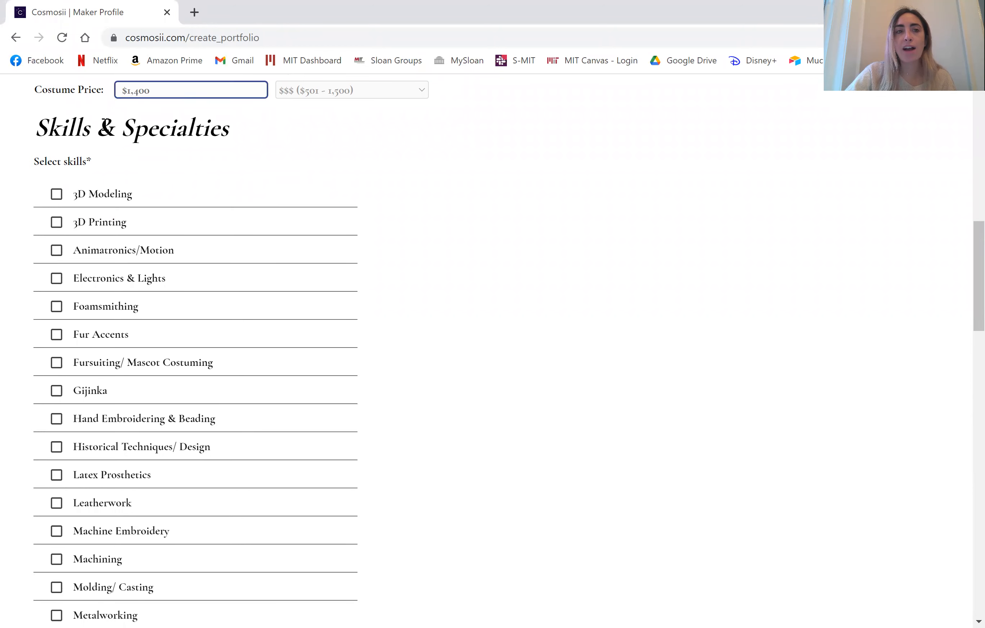
scroll(377, 326, down, 10)
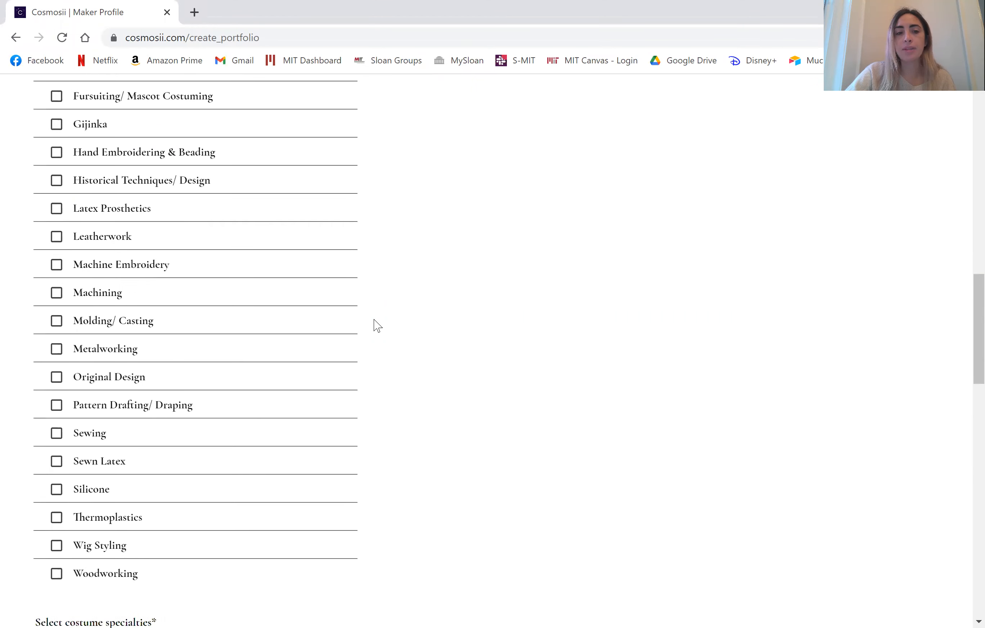
scroll(99, 461, down, 3)
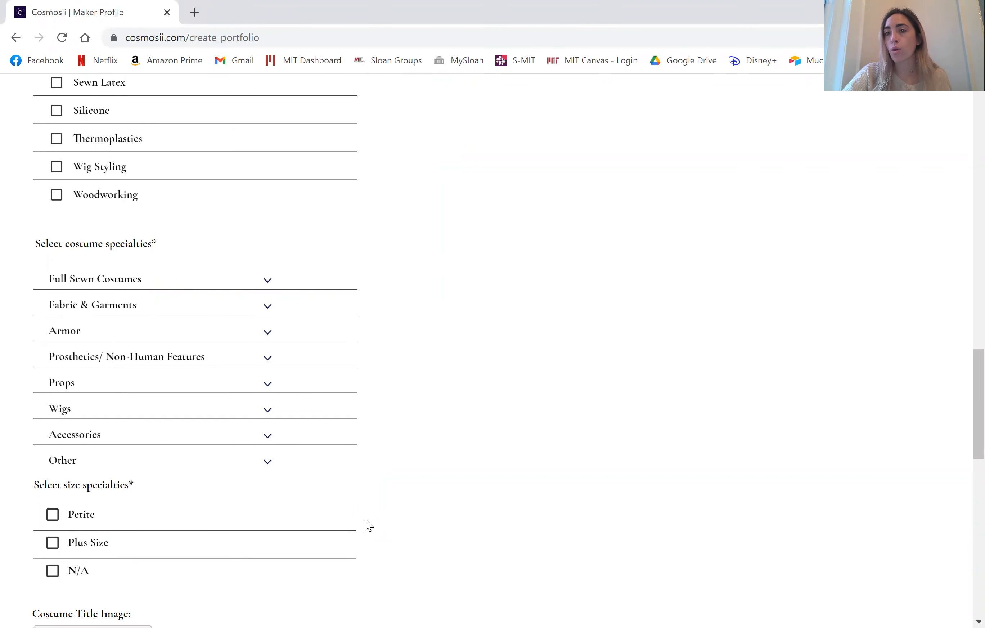
scroll(368, 524, up, 12)
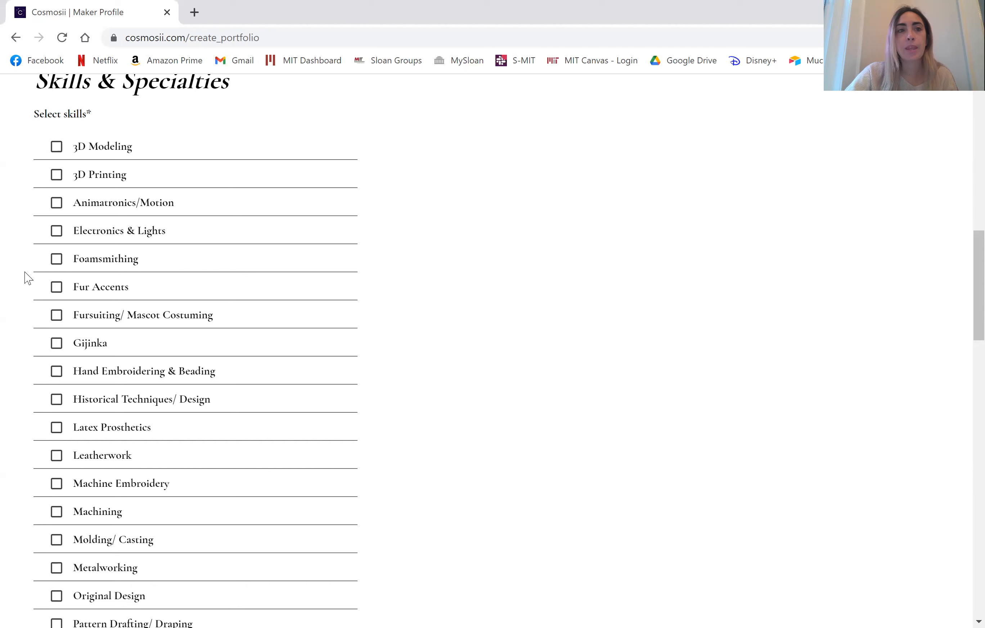
scroll(26, 285, up, 1)
scroll(27, 291, down, 1)
click(56, 259)
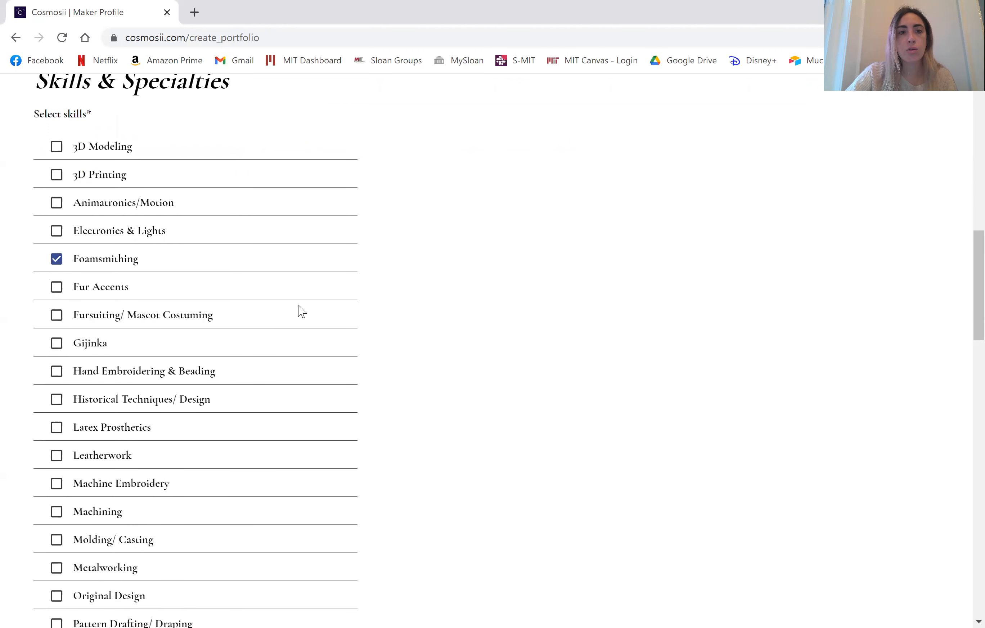
scroll(382, 360, down, 1)
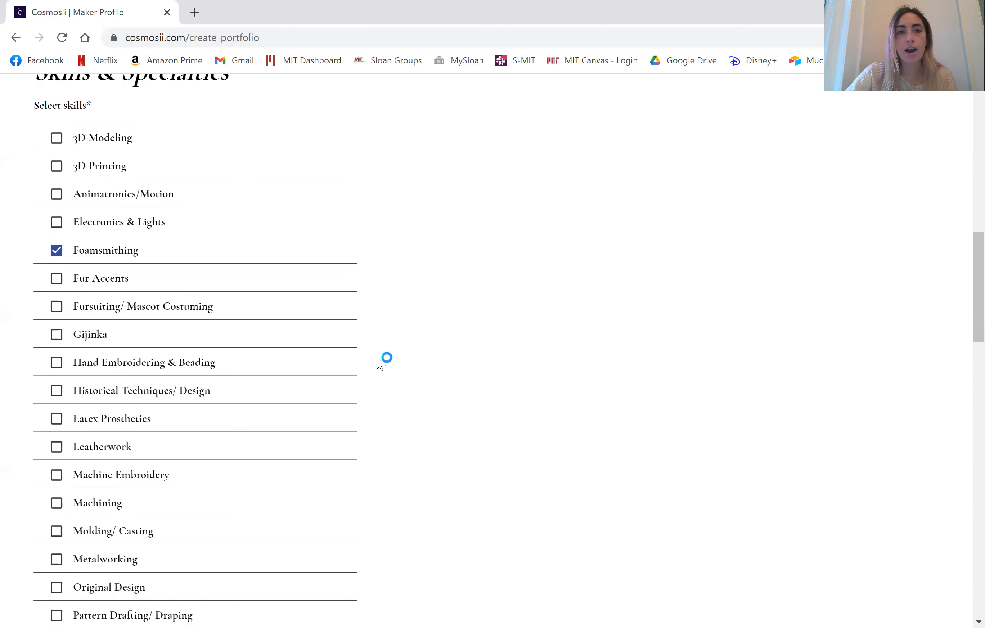
click(56, 223)
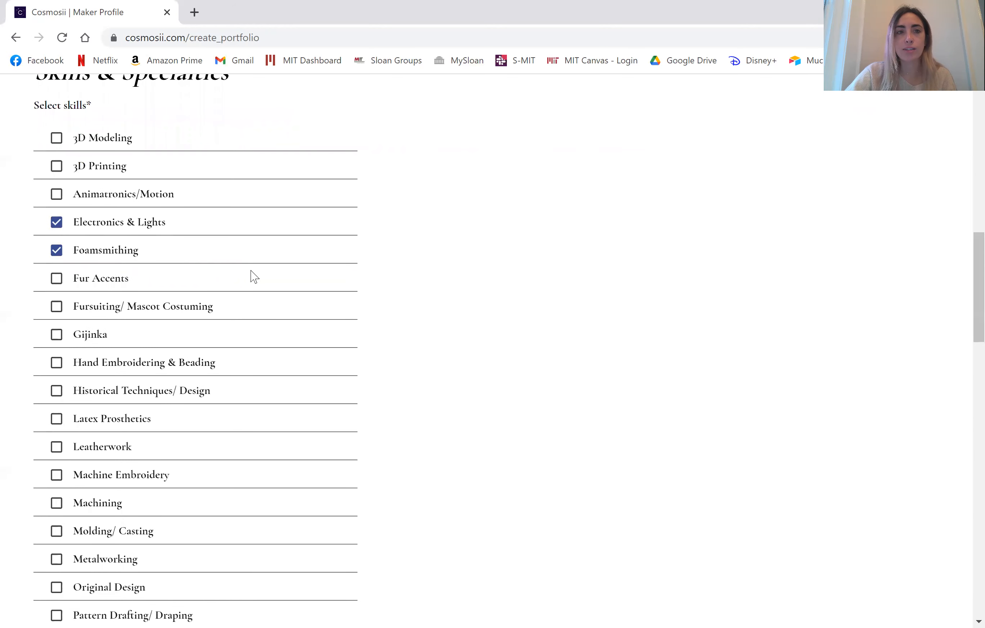
click(58, 197)
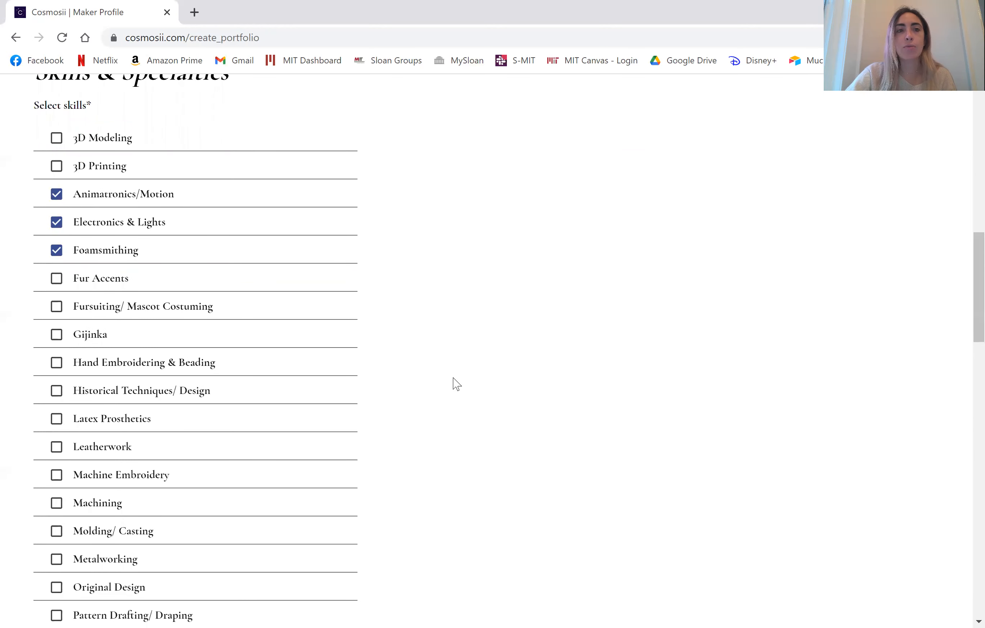
- Select Body Armor and Helmets under the Armor costume specialties
scroll(362, 333, down, 14)
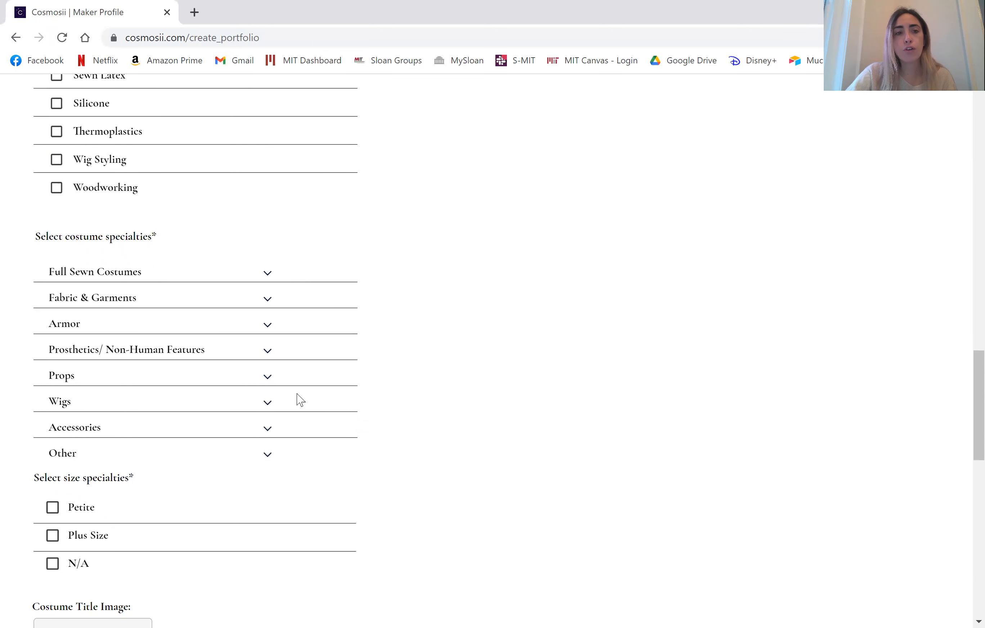
scroll(298, 398, down, 1)
click(266, 303)
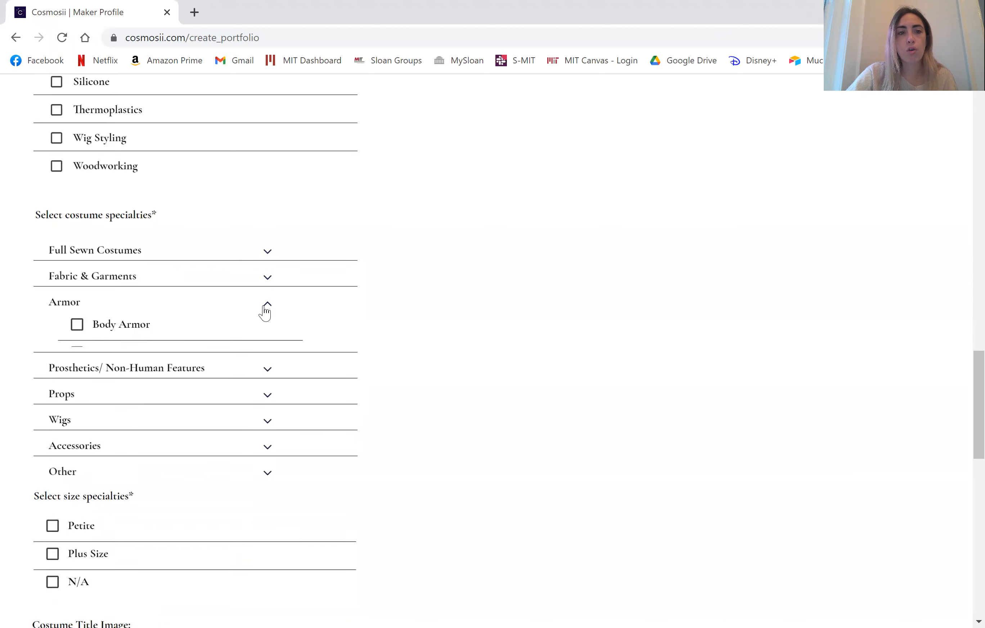
scroll(265, 312, down, 3)
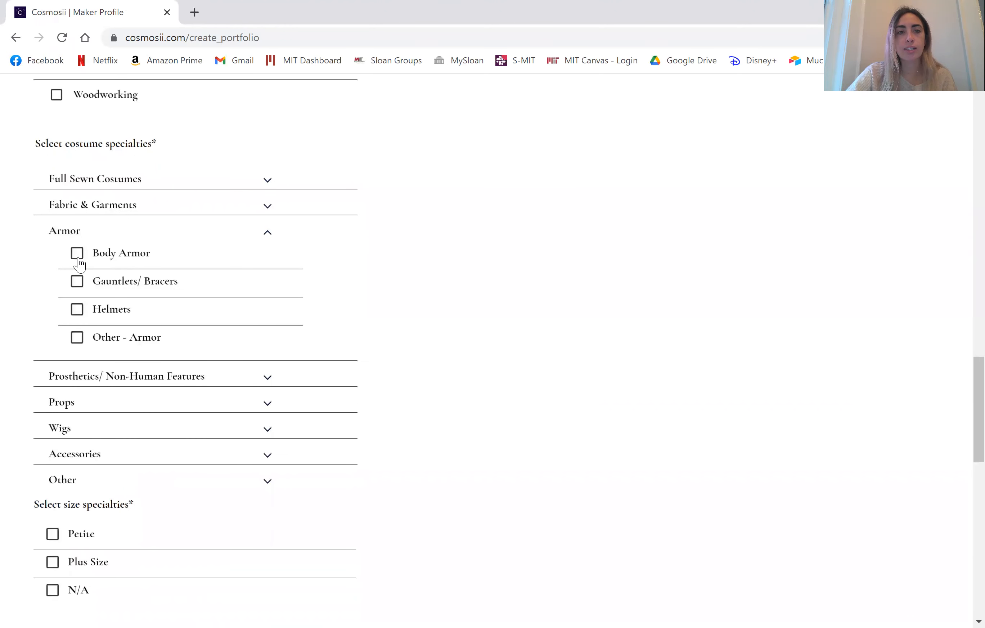
click(77, 254)
click(77, 311)
- Select Plus Size as the project's size specialty
scroll(302, 380, down, 2)
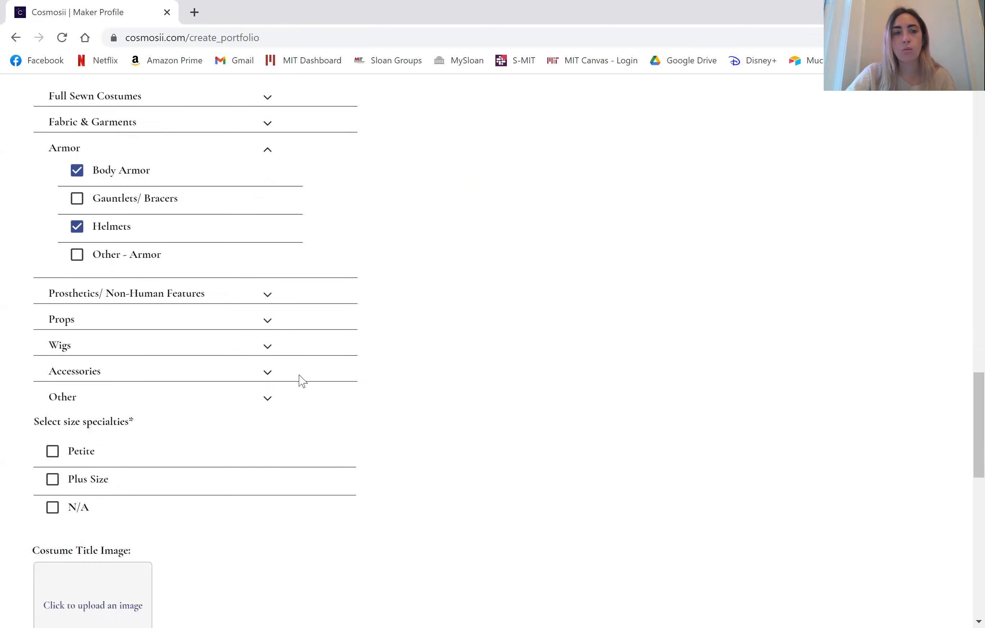
scroll(302, 380, down, 4)
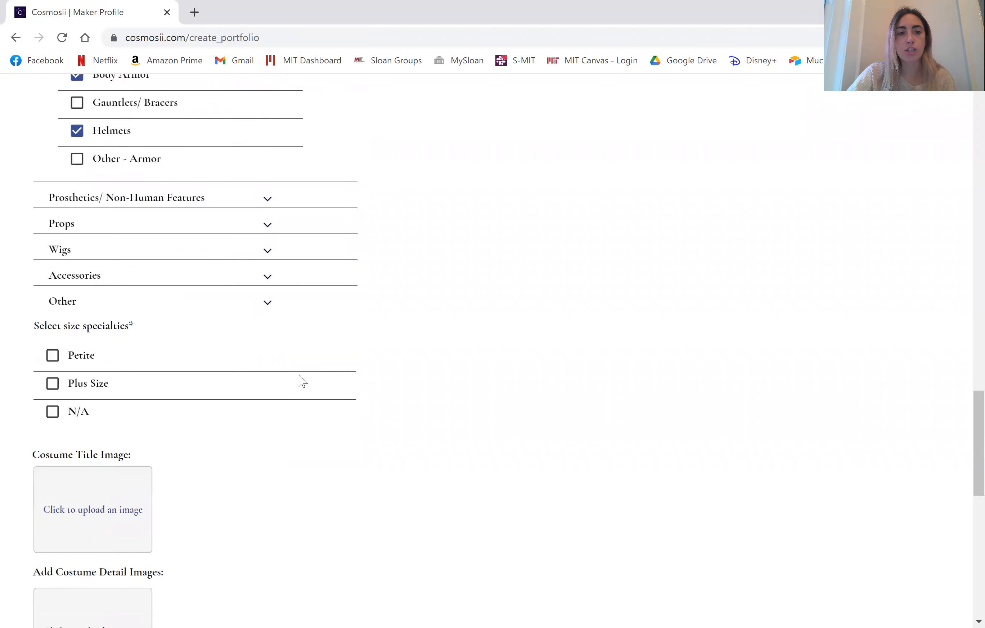
click(52, 264)
- Upload the Iron Man (6) picture from the Dark Iron folder in Commissioner Checks as the costume title image
scroll(217, 349, down, 3)
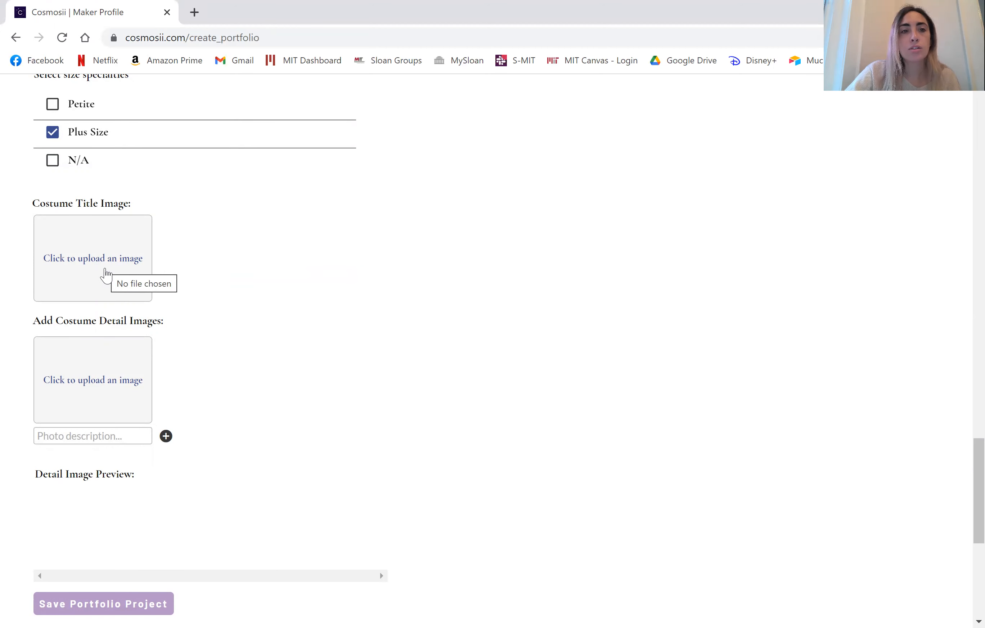
click(107, 274)
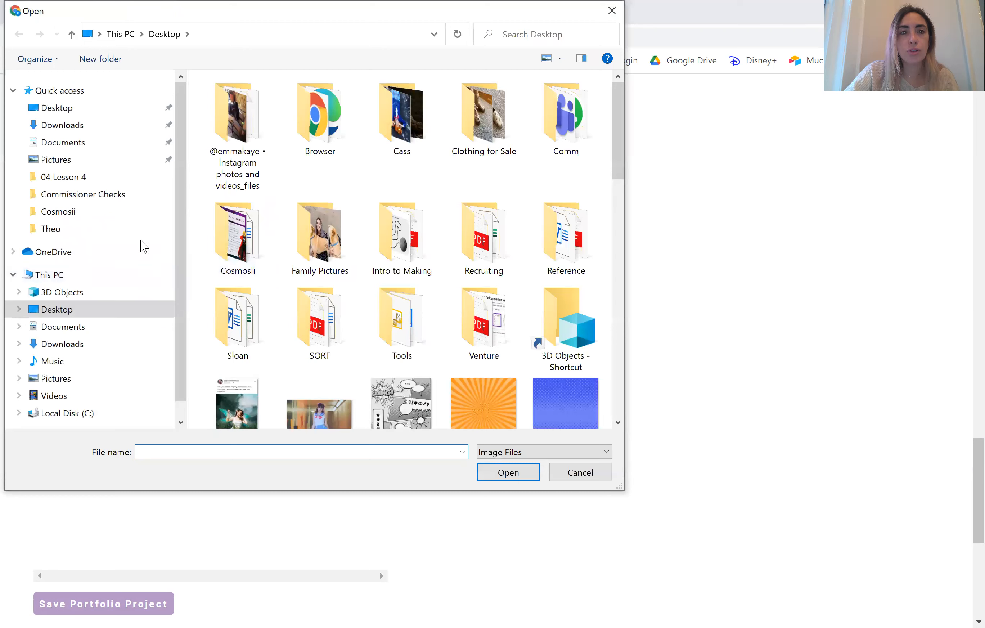
click(100, 195)
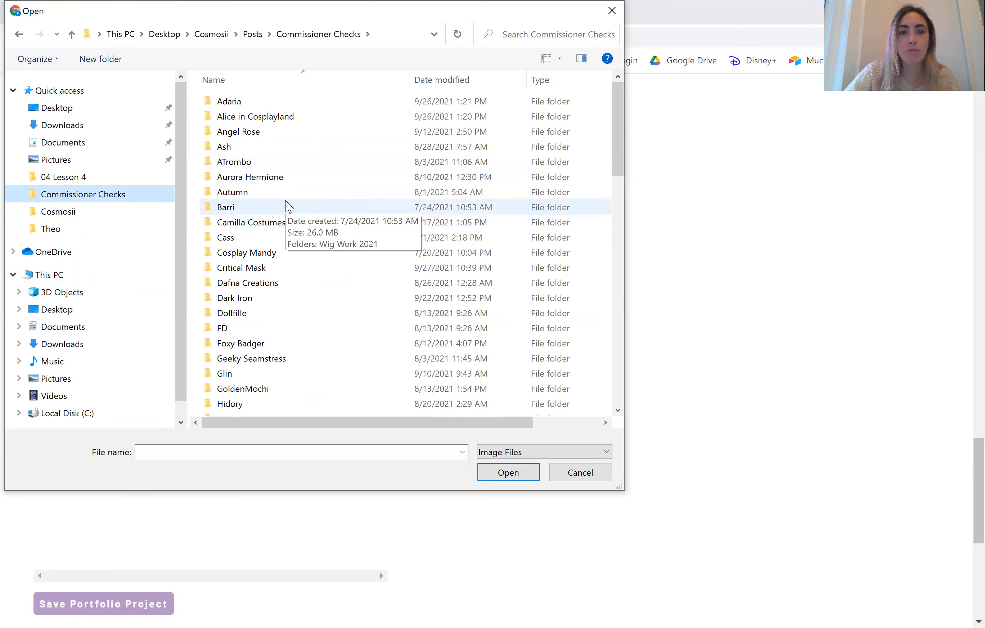
double_click(257, 298)
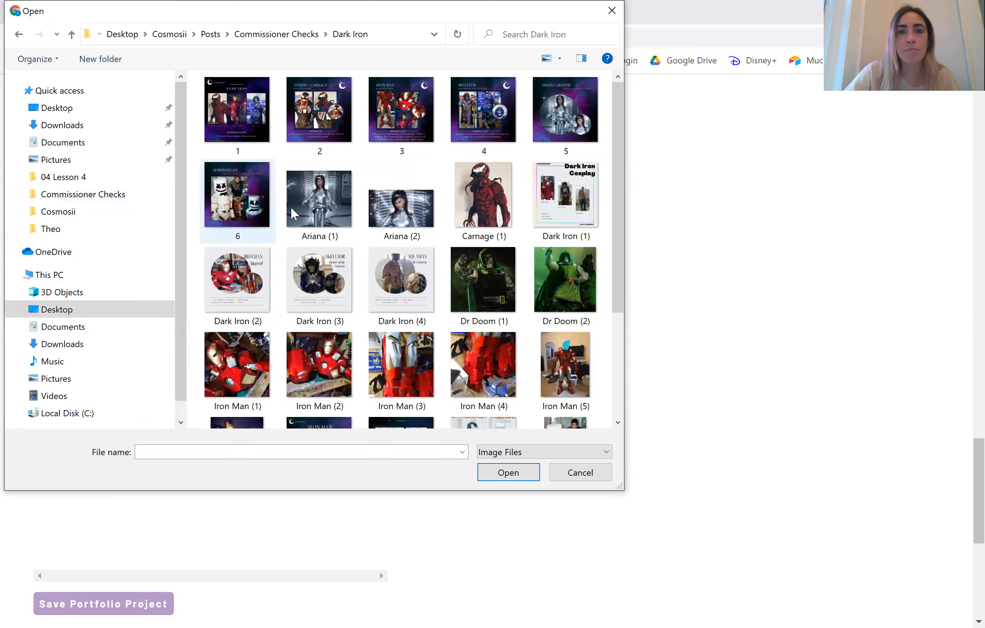
scroll(315, 265, down, 3)
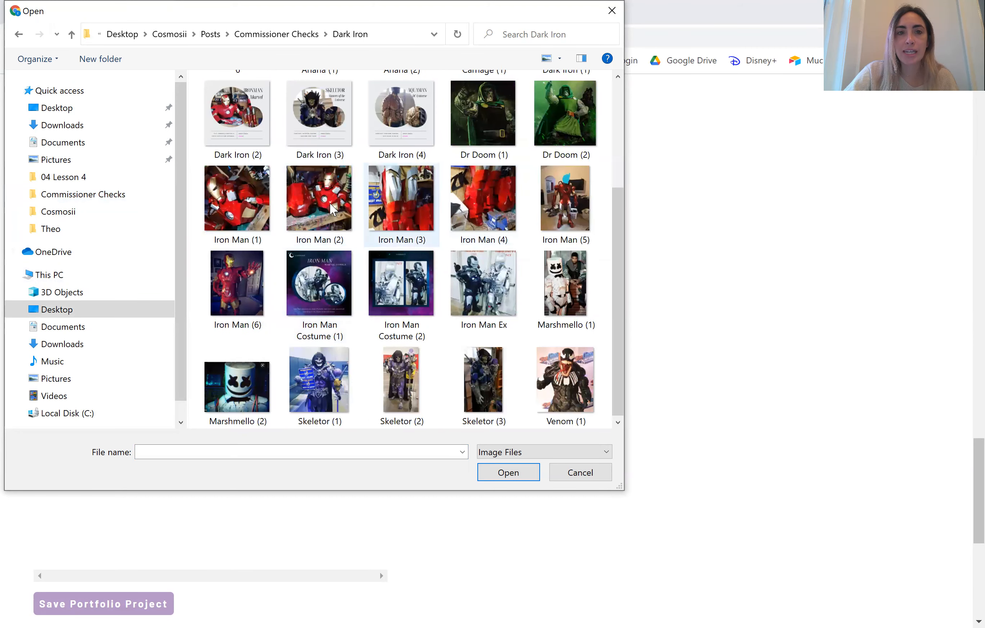
click(257, 213)
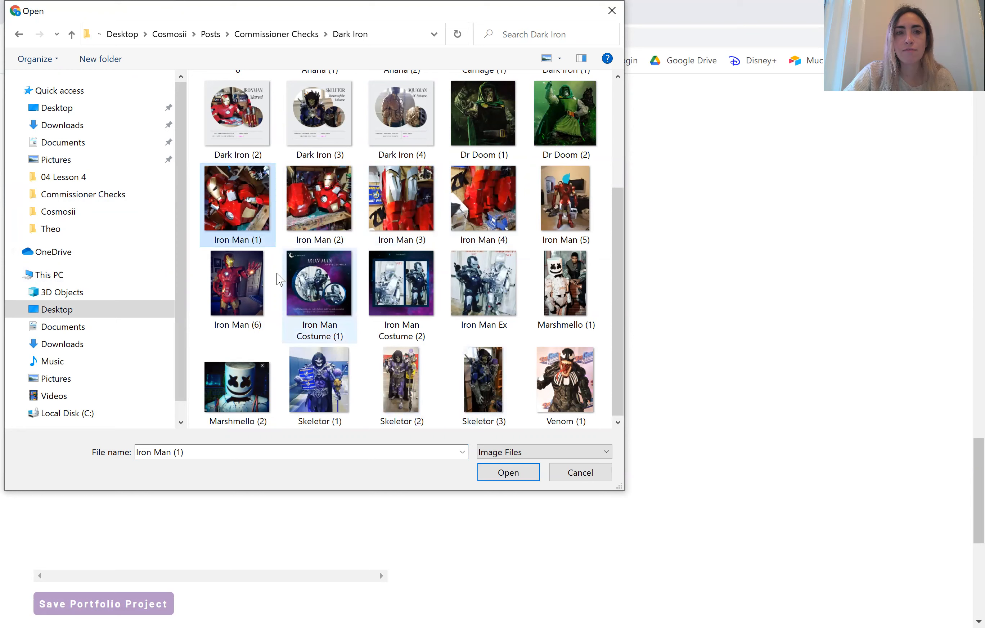
click(254, 283)
click(517, 480)
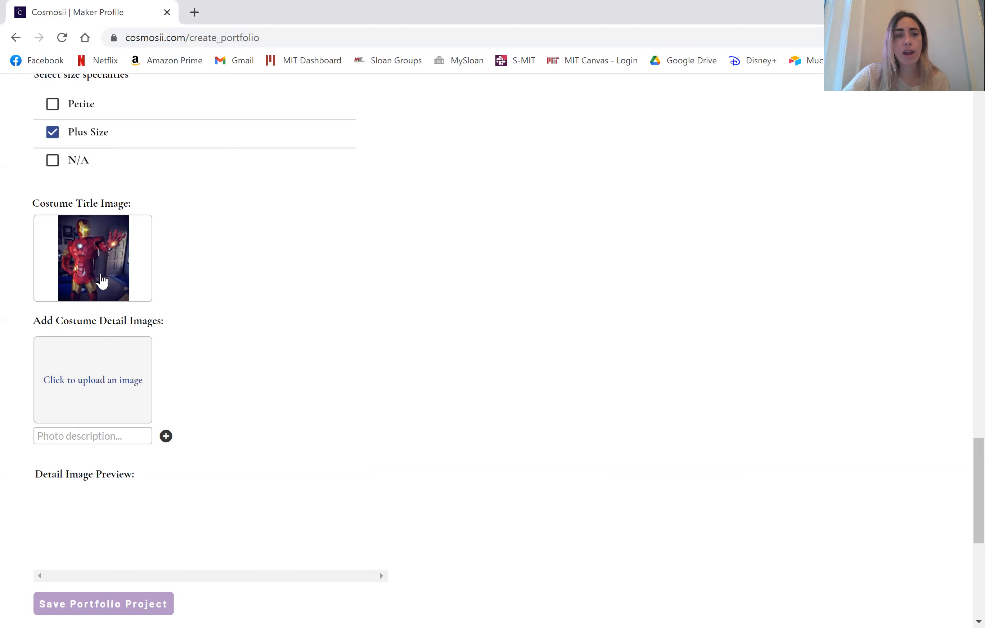
- Upload the Iron Man (4) picture from the Dark Iron folder as a costume detail image
click(117, 395)
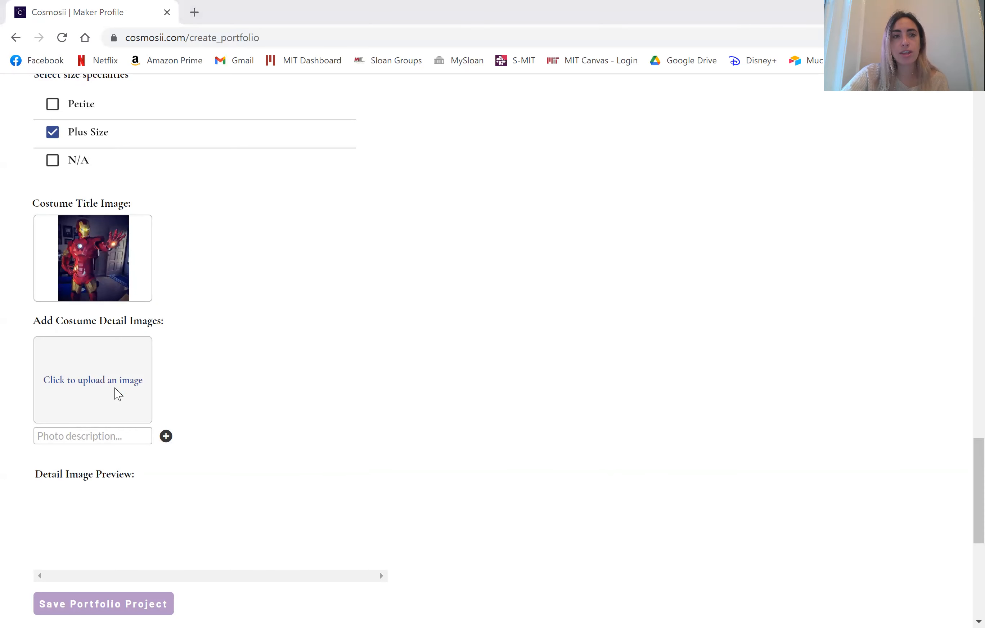
scroll(402, 298, down, 3)
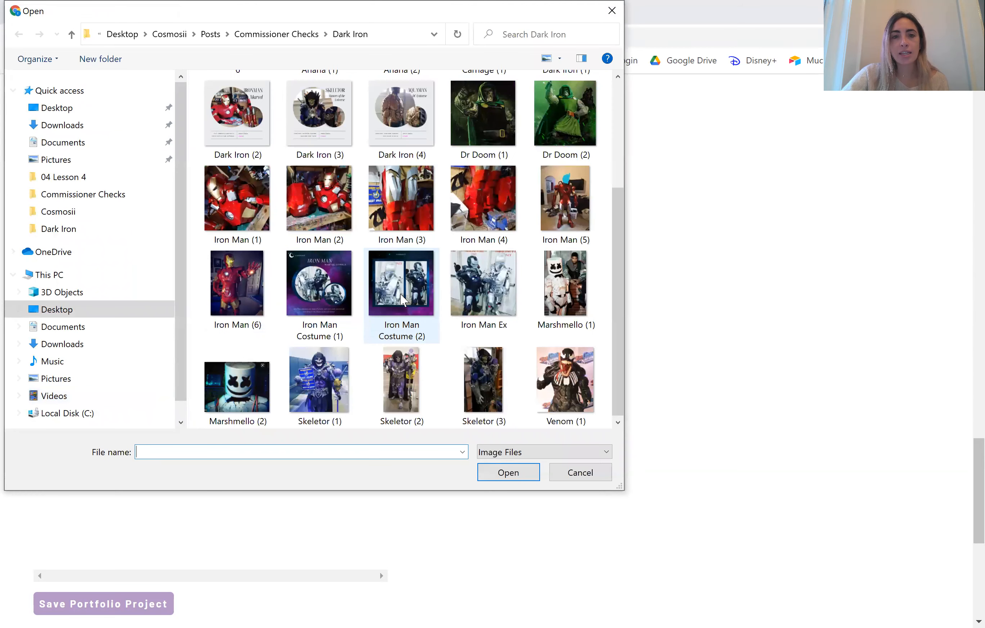
click(487, 206)
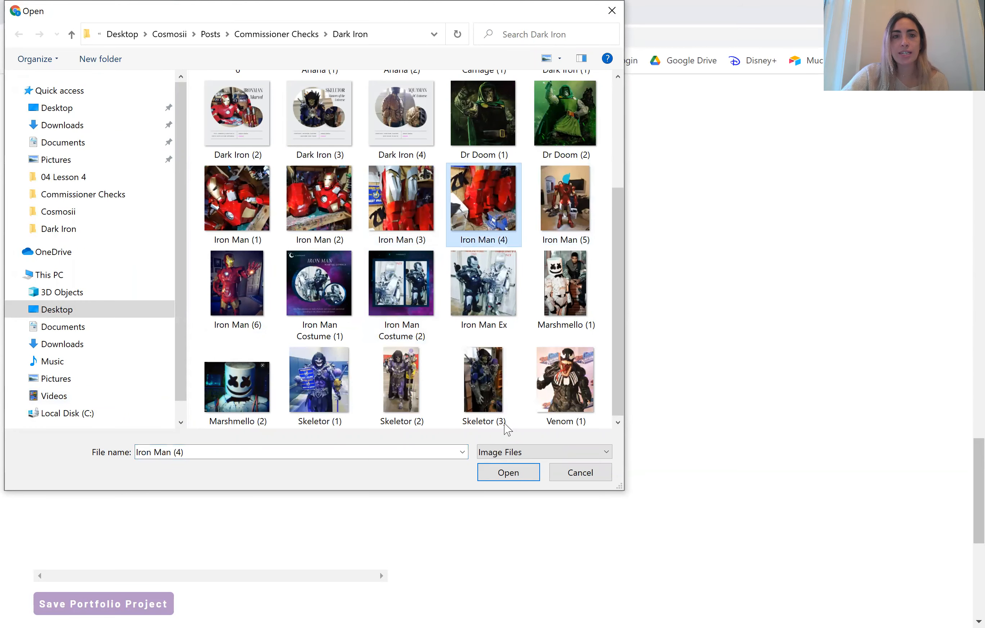
click(511, 473)
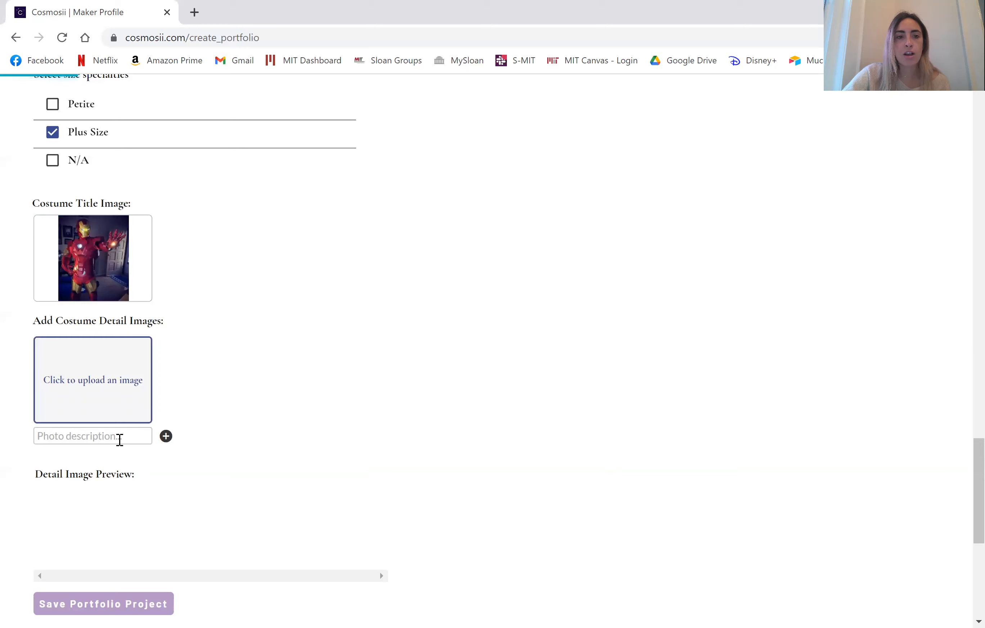
- Describe the uploaded detail photo as "Leg armor" and add it to the project's detail images
click(119, 439)
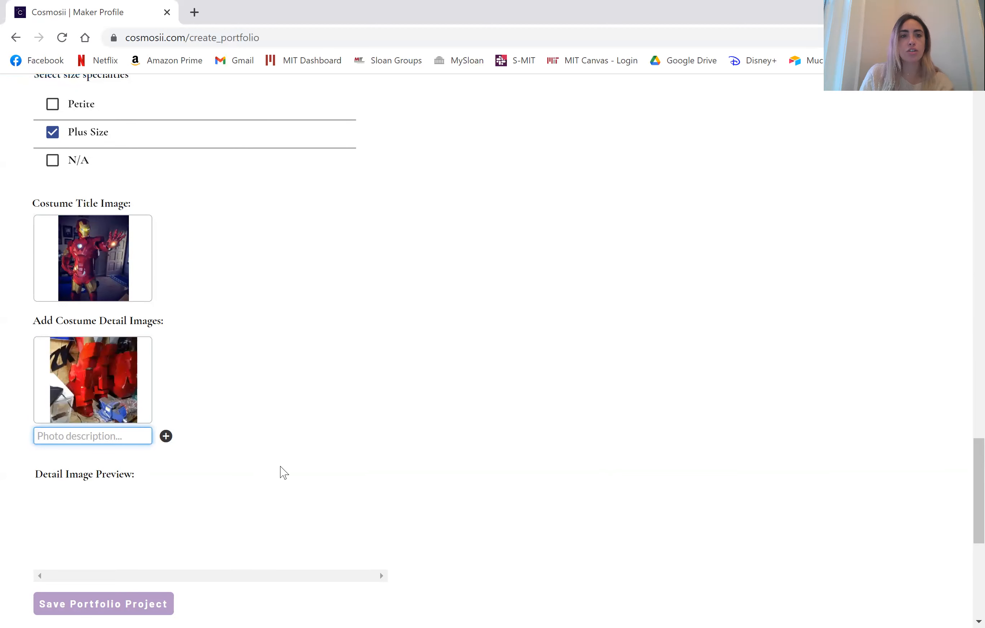
scroll(281, 473, down, 1)
text(Leg amr)
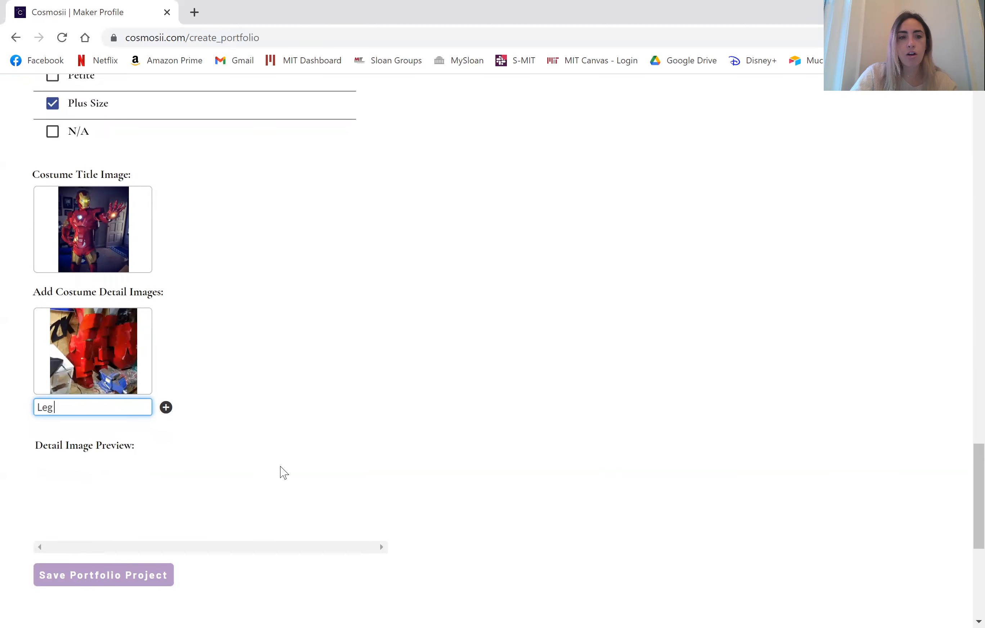
key(BackSpace)
key(BackSpace)
text(rmor)
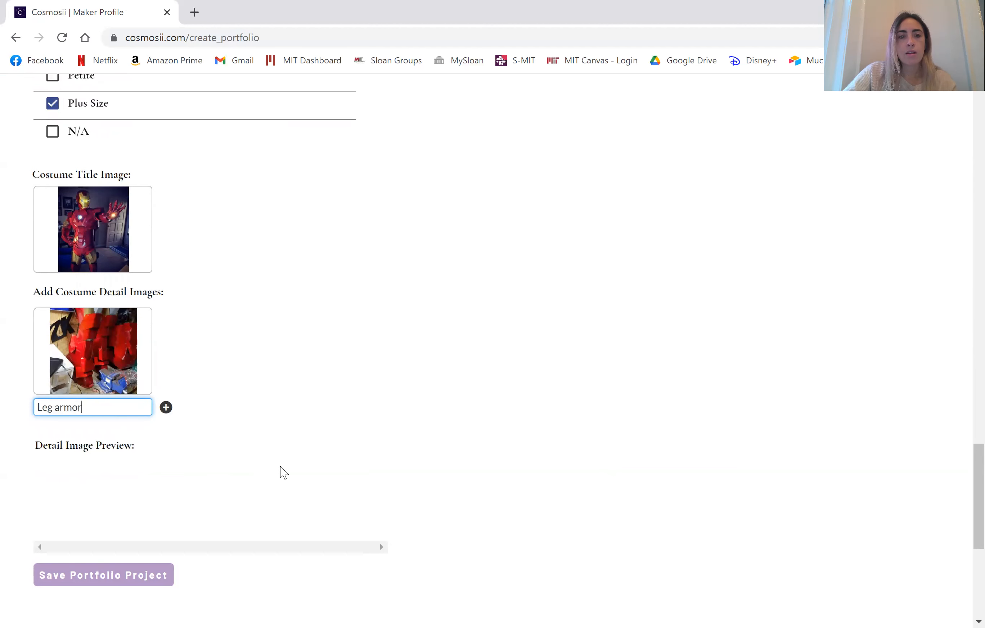
click(166, 407)
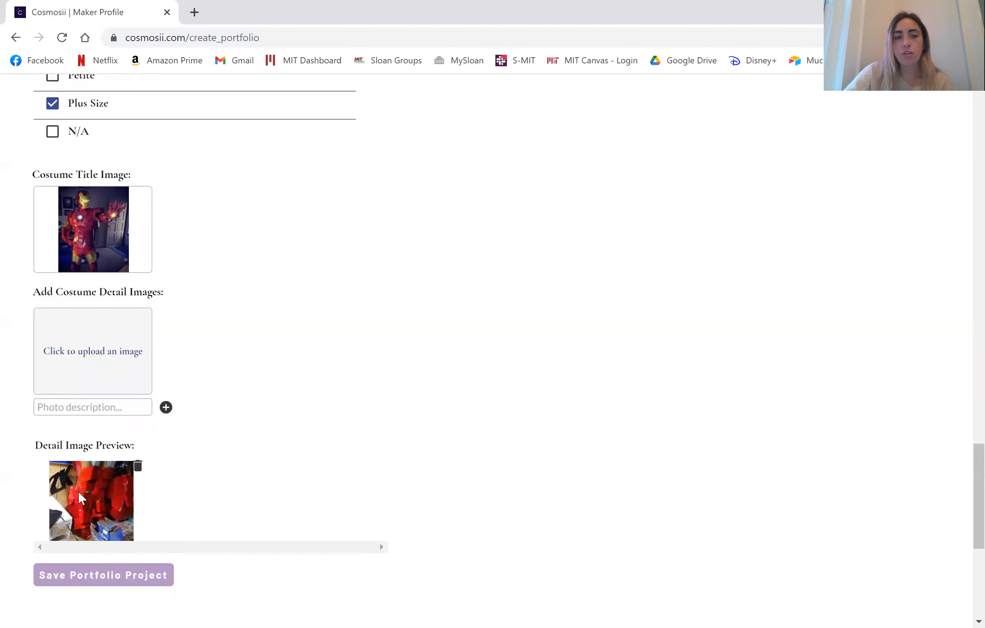
- Upload another picture from the Dark Iron folder as the second costume detail image
click(118, 363)
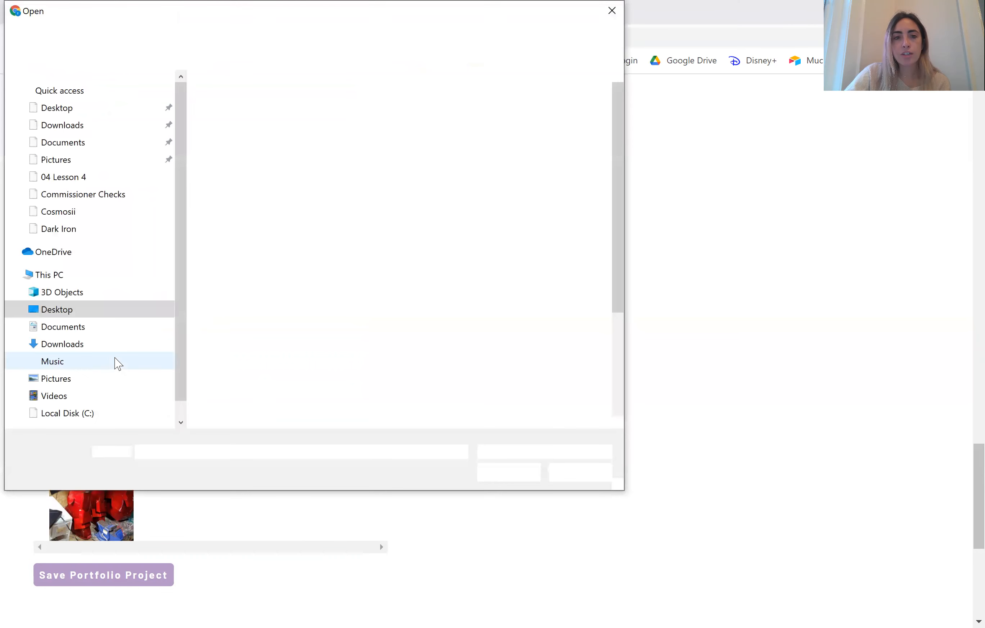
click(250, 370)
click(512, 476)
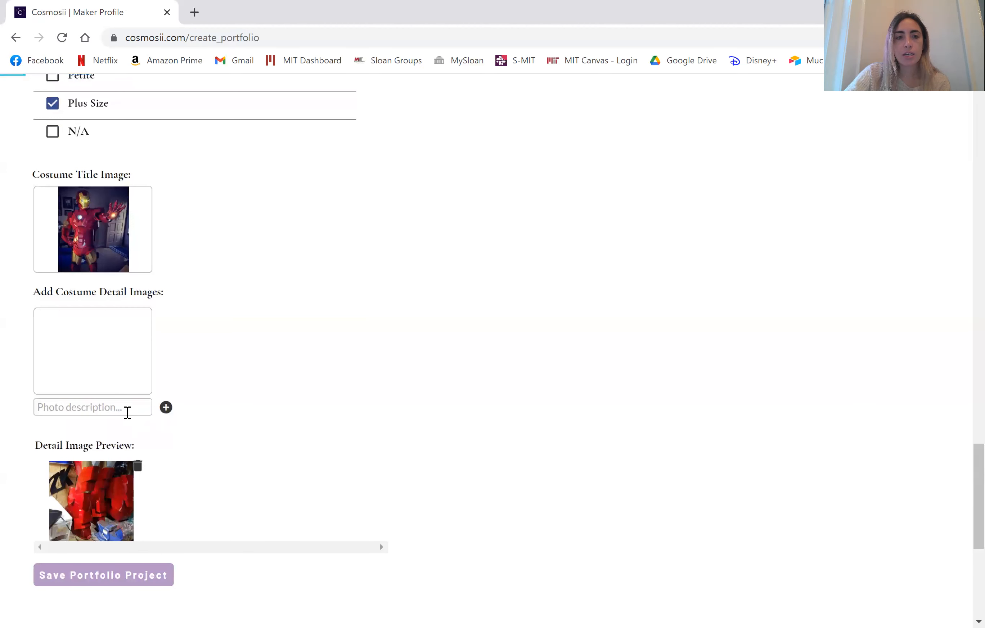
- Describe the second detail photo as "torso/ helmet closeup" and add it to the project's detail images
click(127, 413)
text(torso)
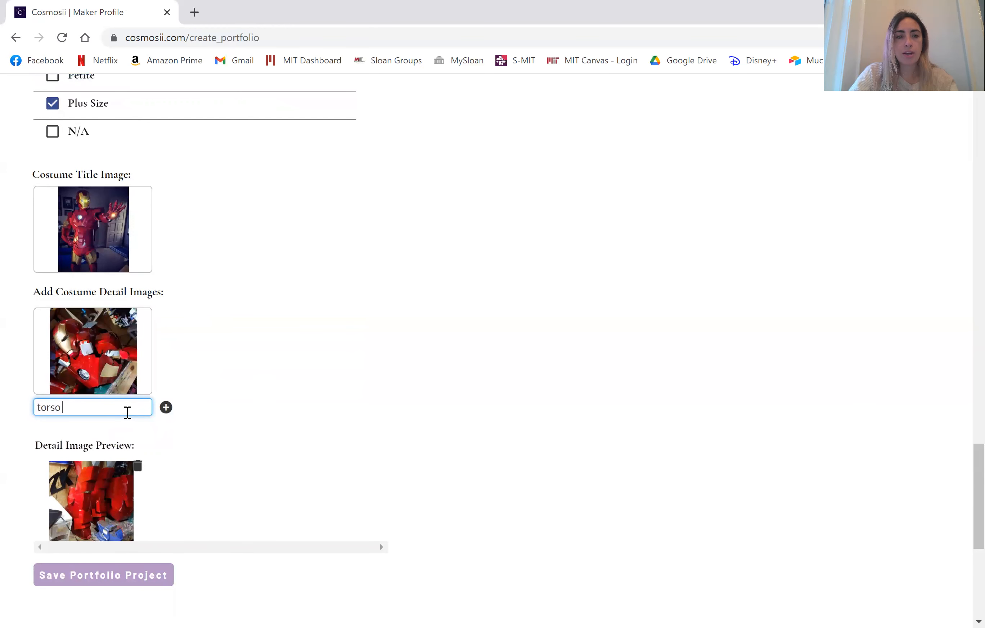
text(/ helmet closeup)
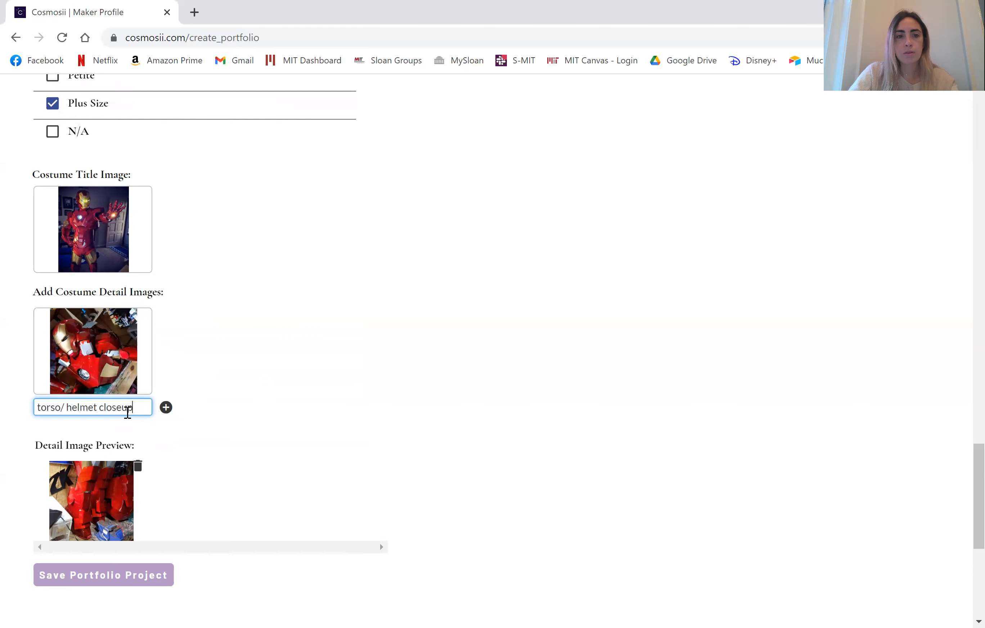
click(165, 409)
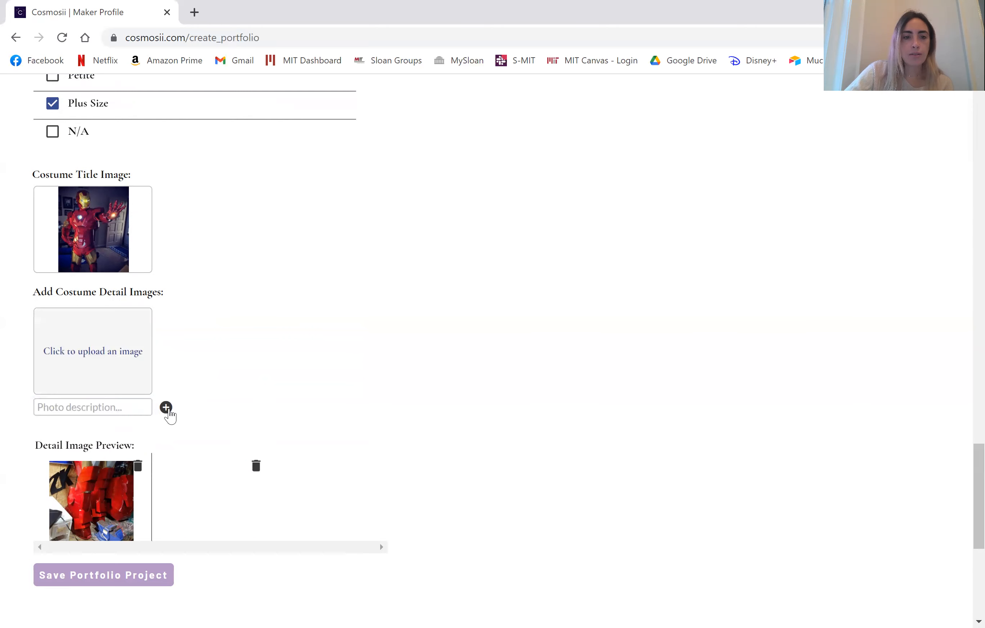
- Upload the Iron Man (5) picture from the Dark Iron folder as the third costume detail image
click(105, 355)
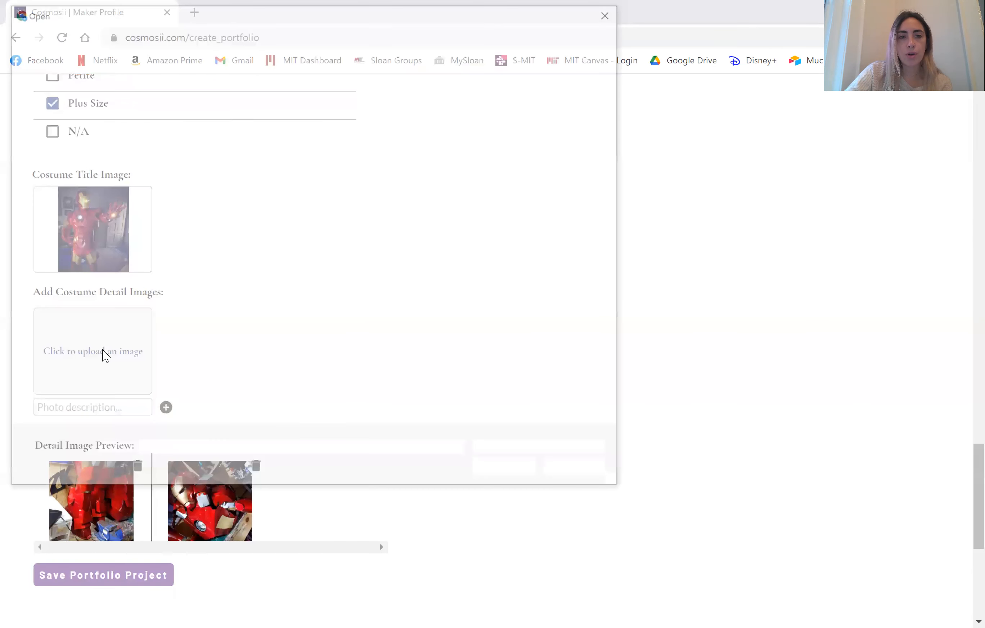
scroll(373, 322, down, 3)
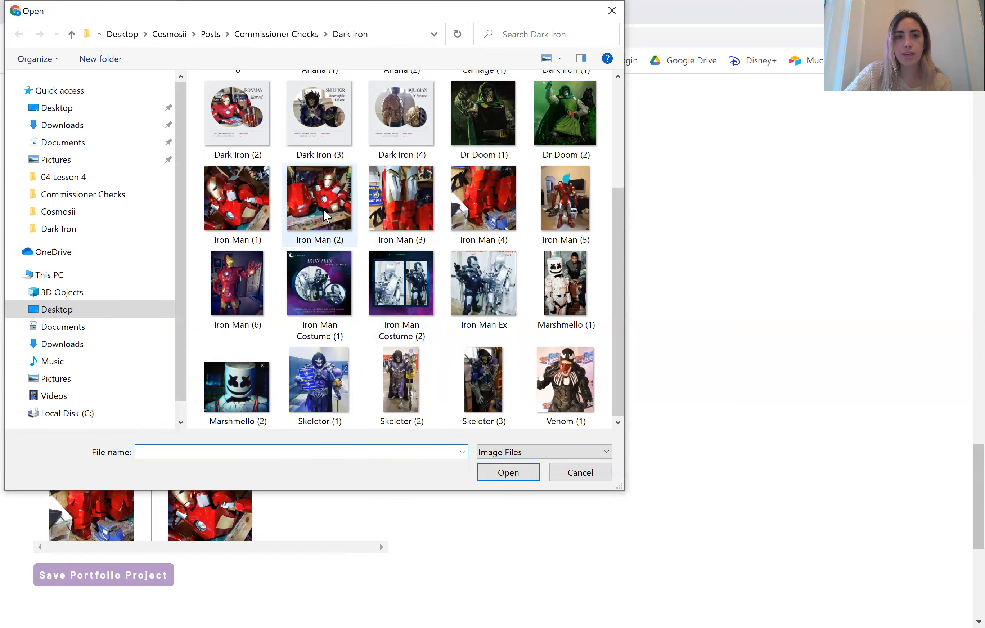
click(575, 200)
click(495, 473)
- Add the third detail photo with the description "Full Body" and save the portfolio project
click(63, 406)
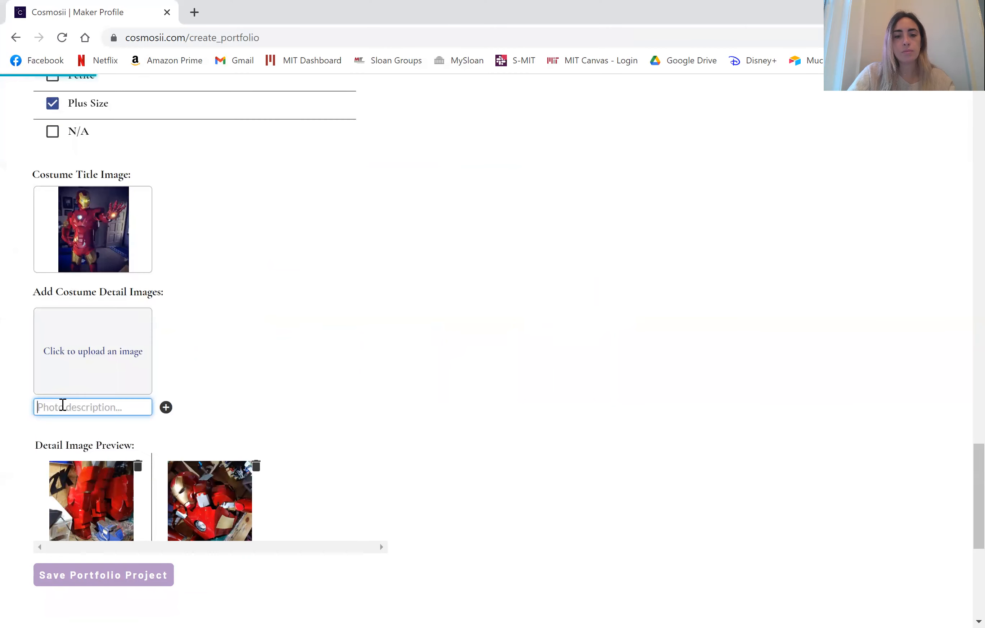
text(Full Body)
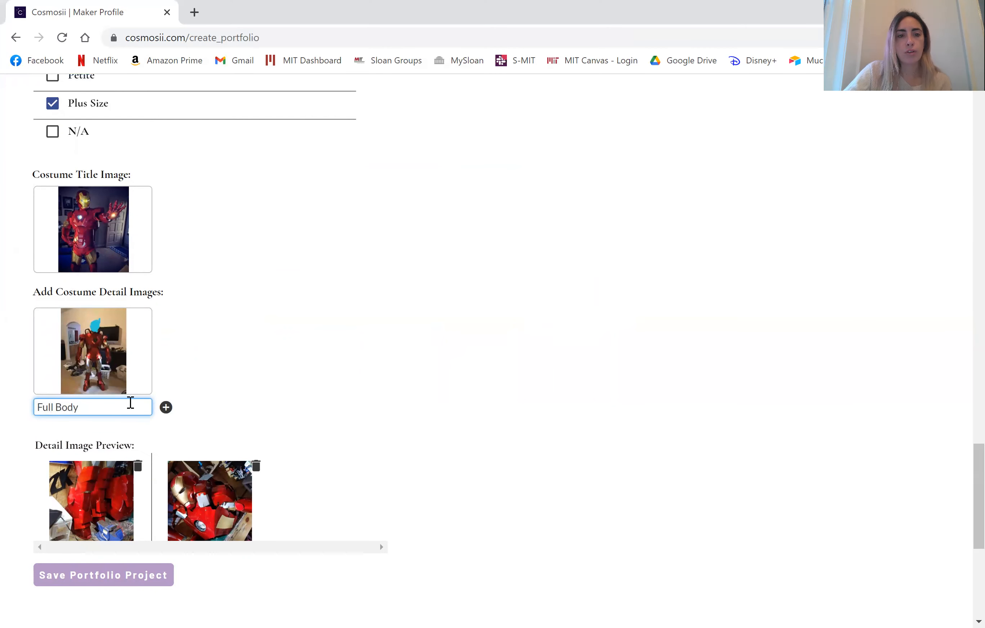
click(165, 408)
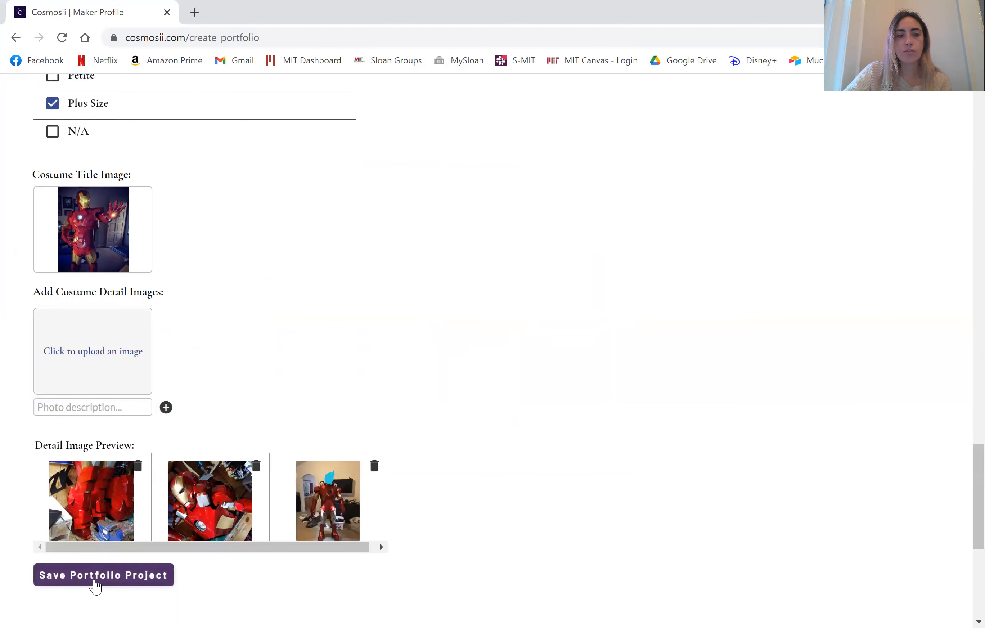
click(95, 582)
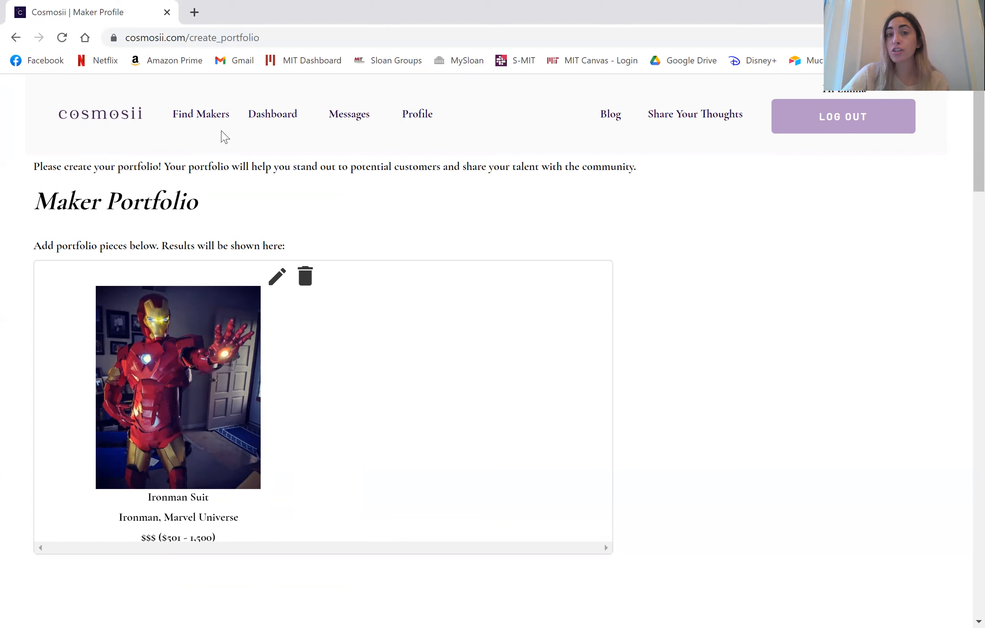
- Find the example maker with the Ironman Suit picture in the maker directory and open its public profile
click(208, 120)
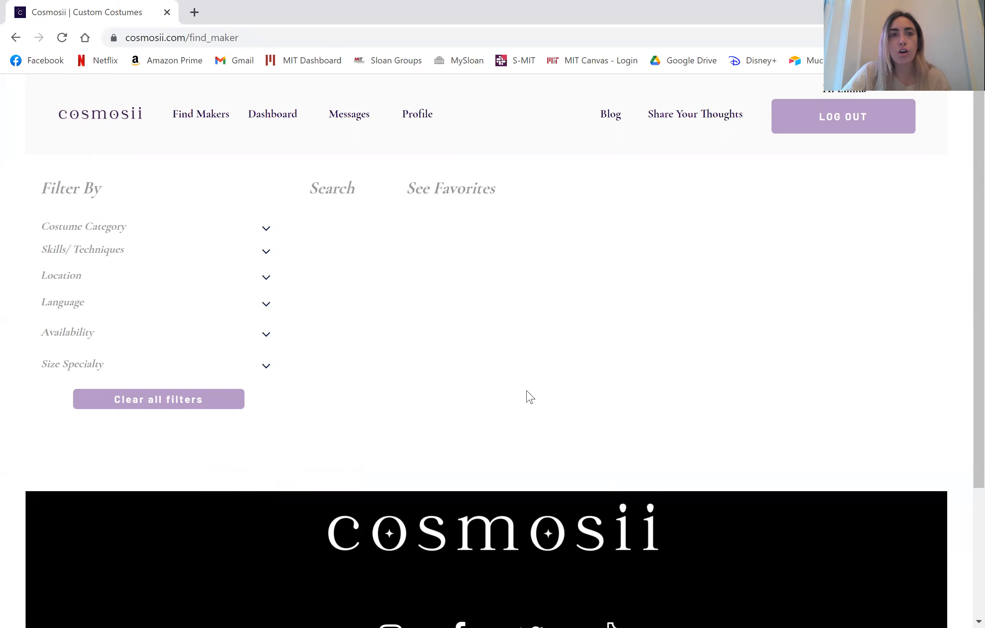
scroll(529, 397, down, 5)
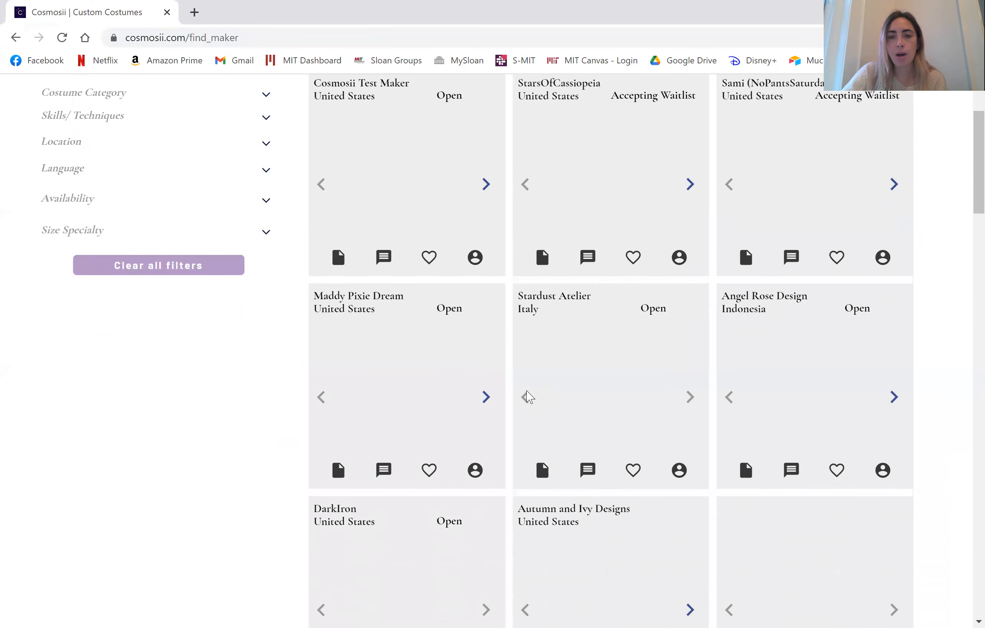
scroll(530, 397, down, 20)
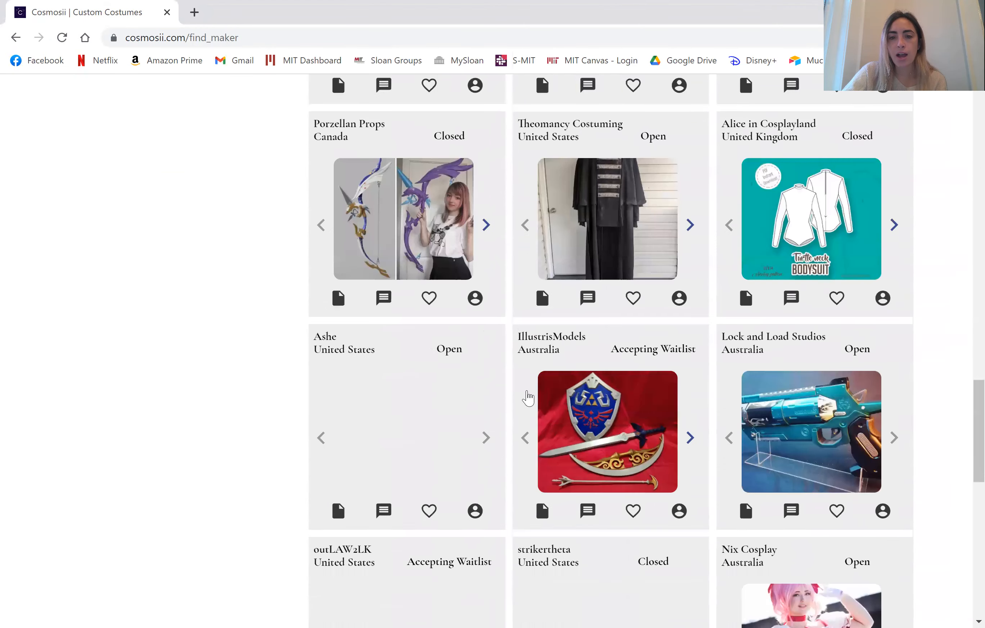
scroll(529, 397, down, 3)
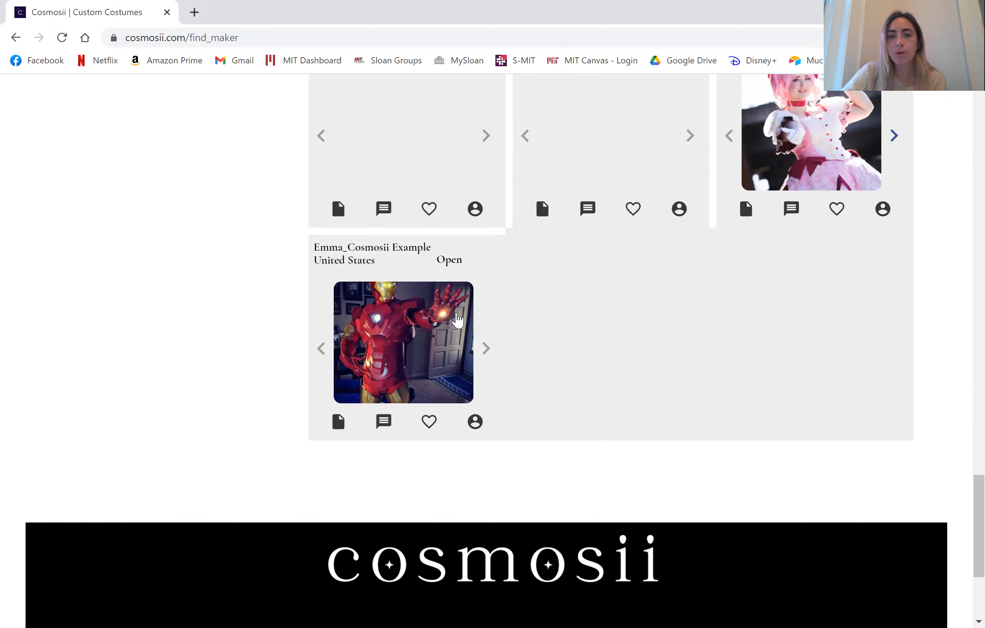
click(457, 319)
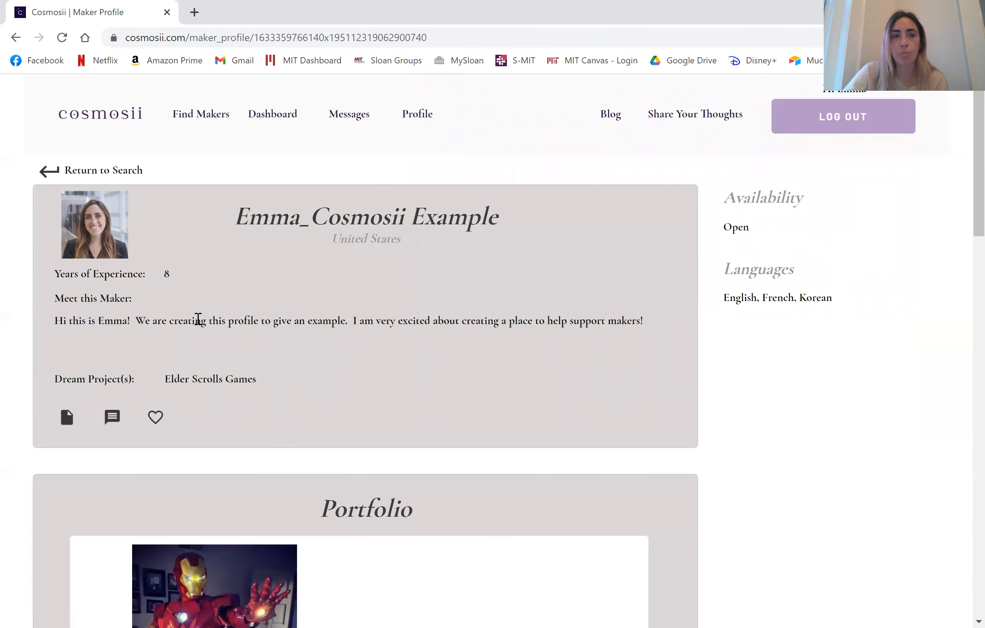
- View the Ironman Suit project's detail images and descriptions in the profile's portfolio, and close the project view
scroll(174, 300, down, 1)
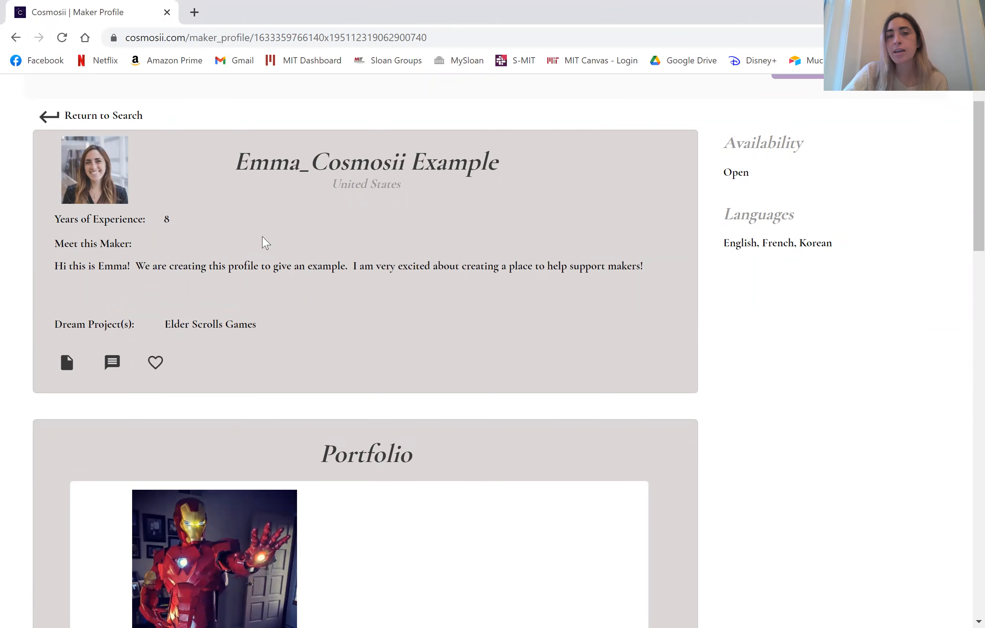
scroll(235, 340, down, 6)
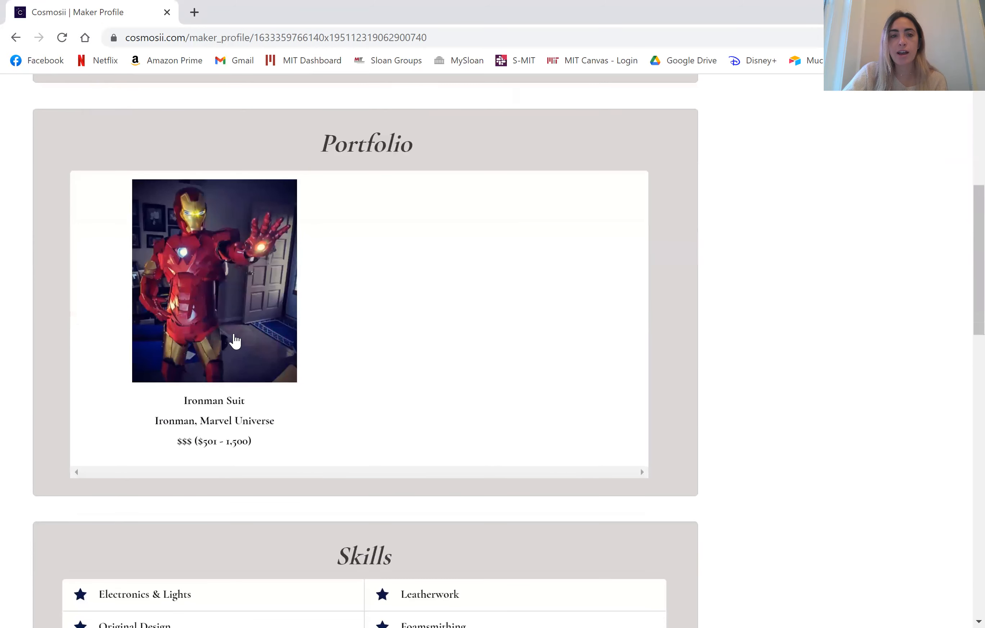
click(235, 340)
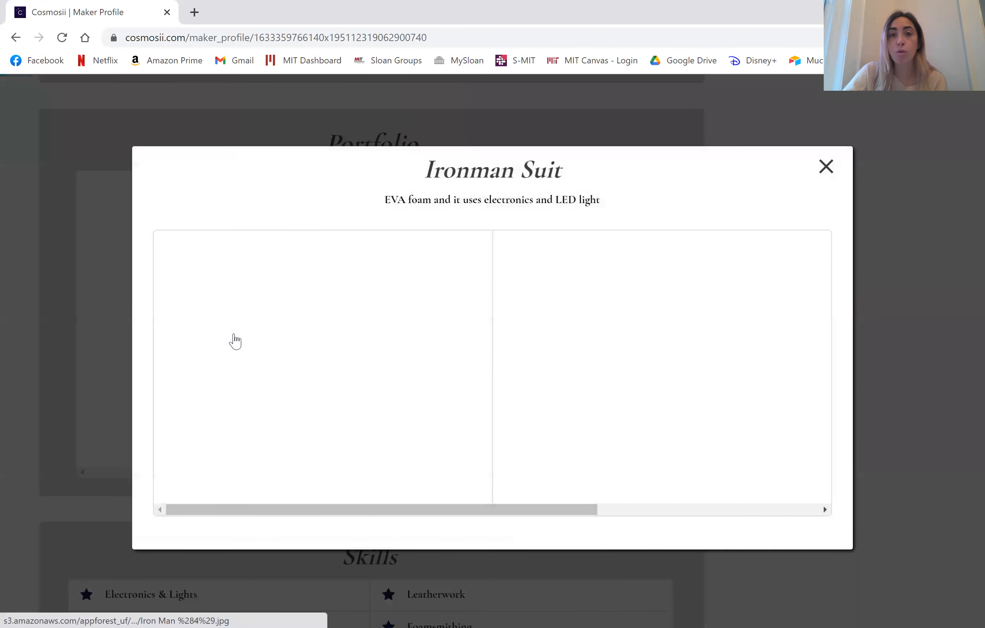
drag(405, 510, 626, 519)
drag(528, 504, 263, 487)
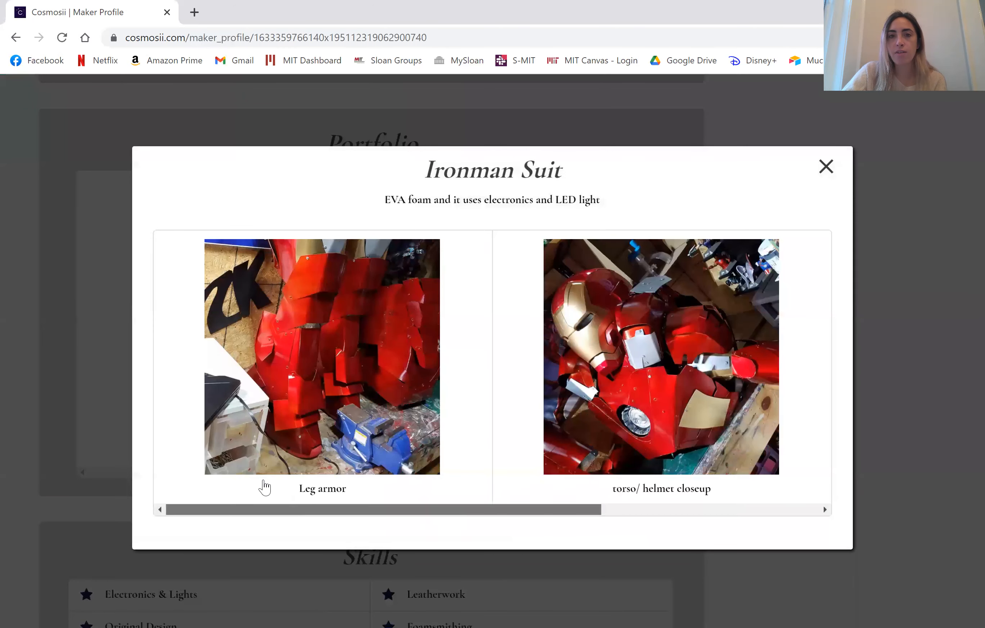
click(27, 429)
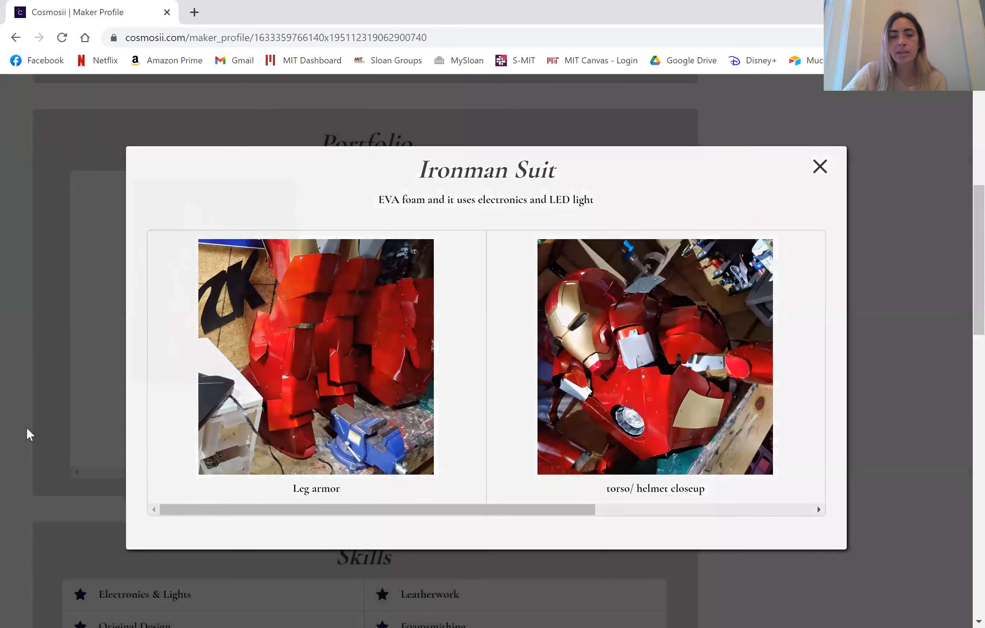
- Review the skills, crafting specialties and maker experience sections of the public profile
scroll(27, 429, down, 10)
scroll(28, 434, down, 2)
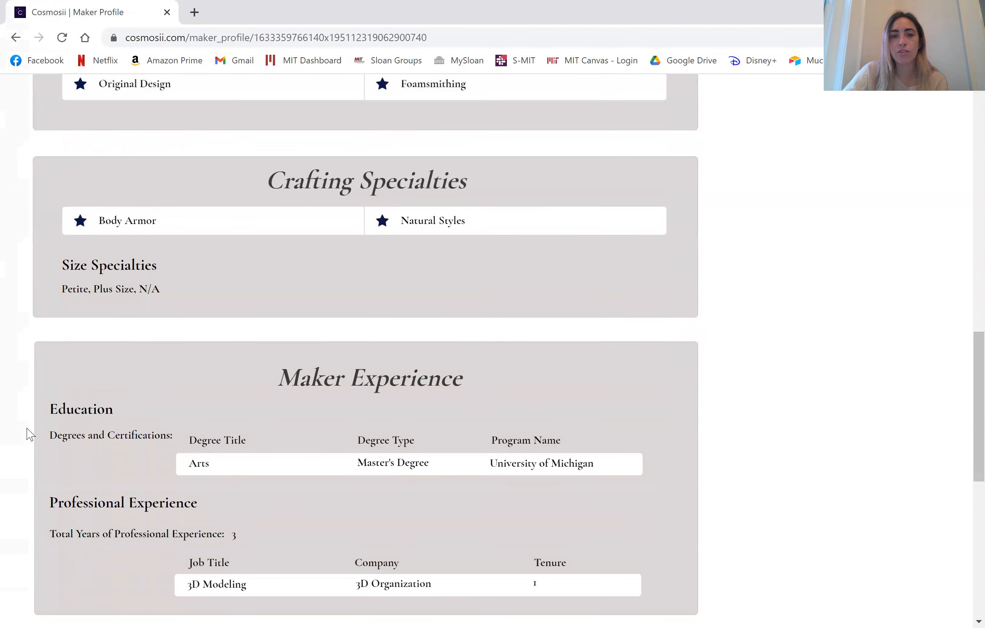